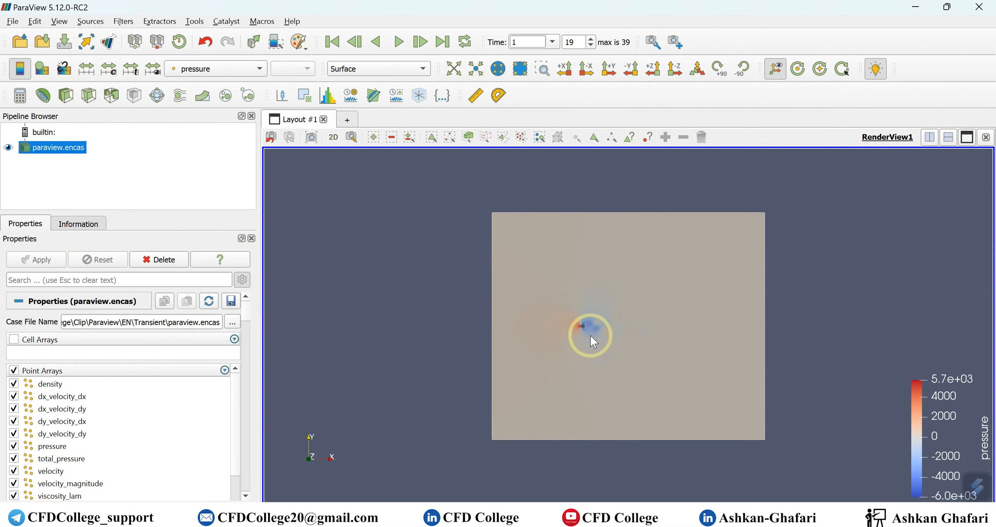
Play the transient pressure animation through to the last time step, 39
{"action": "scroll", "coordinate": [590, 336], "scroll_direction": "down", "scroll_amount": 3}
{"action": "scroll", "coordinate": [590, 336], "scroll_direction": "up", "scroll_amount": 6}
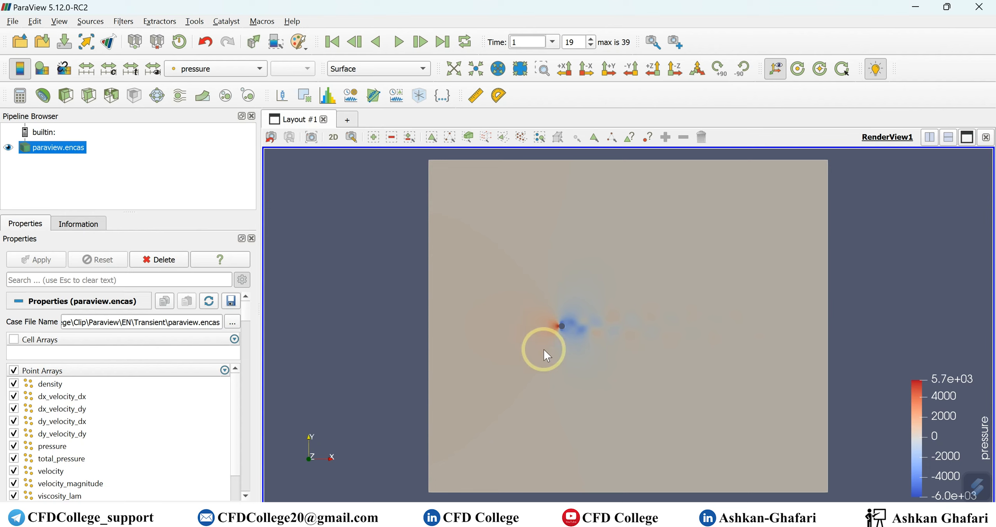
{"action": "left_click", "coordinate": [398, 42]}
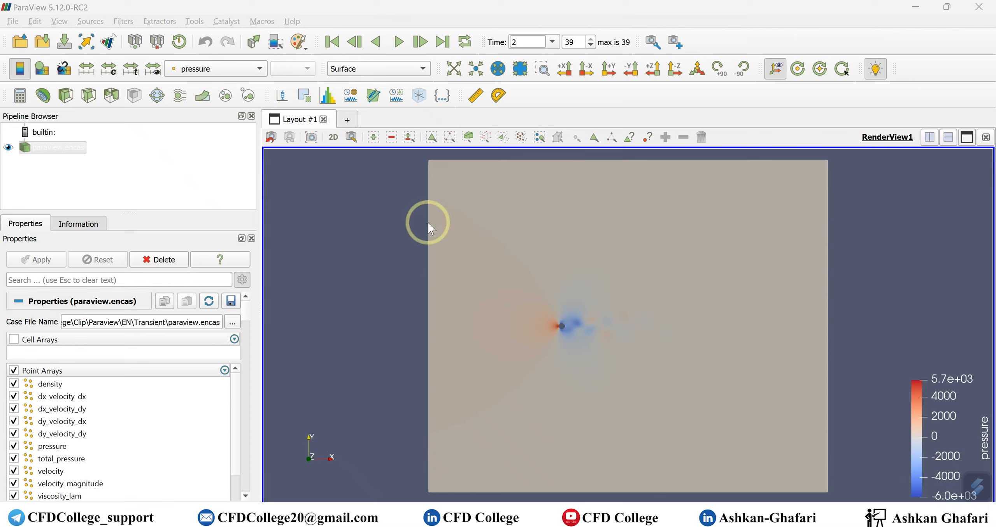
Color the paraview.encas dataset by velocity magnitude instead of pressure
{"action": "left_click", "coordinate": [218, 68]}
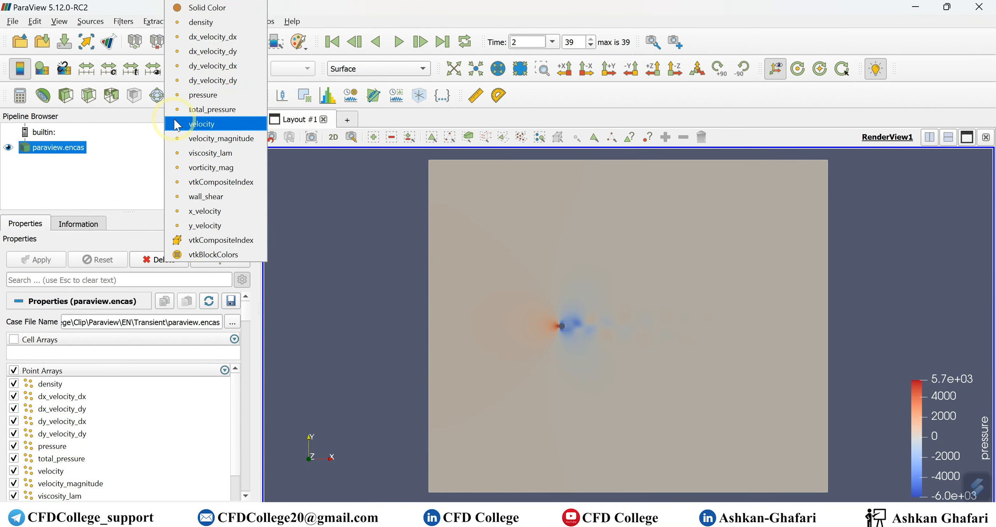
{"action": "left_click", "coordinate": [212, 125]}
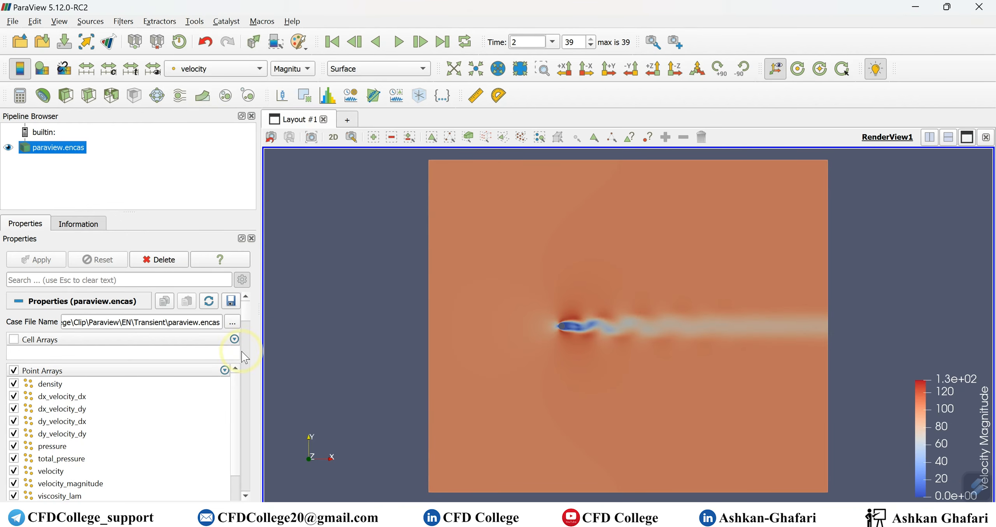
{"action": "left_click_drag", "start_coordinate": [250, 310], "coordinate": [251, 338]}
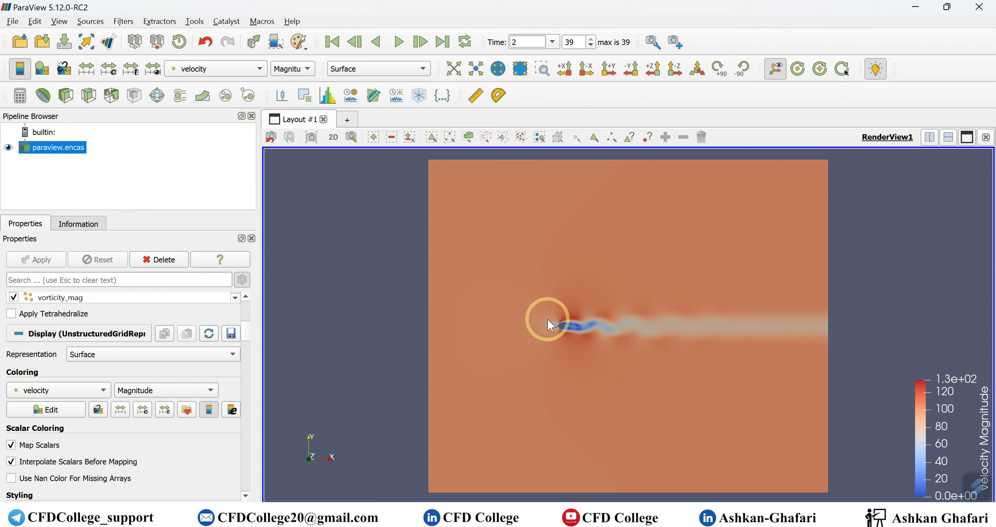
{"action": "left_click", "coordinate": [235, 69]}
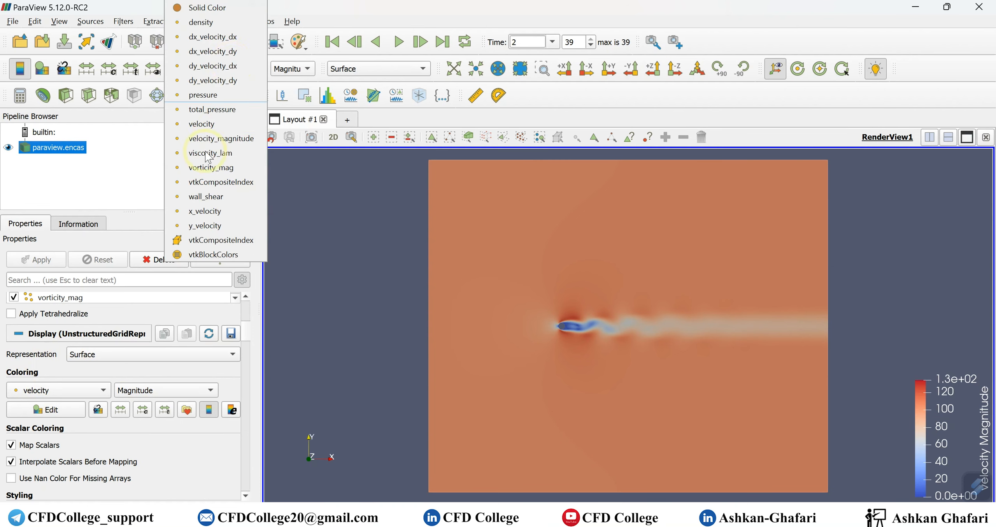
{"action": "left_click", "coordinate": [438, 117]}
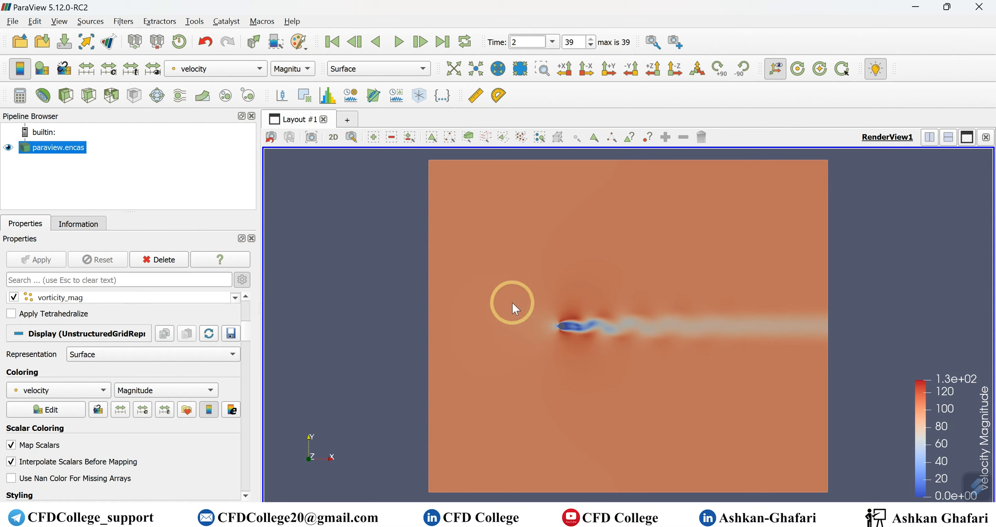
Open the Color Map Editor for the velocity coloring
{"action": "left_click", "coordinate": [38, 72]}
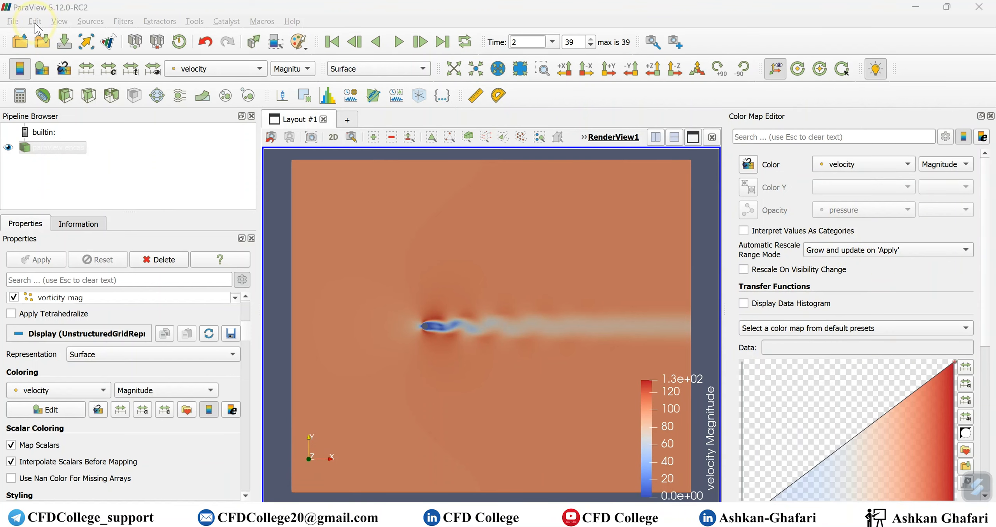
{"action": "left_click", "coordinate": [56, 23]}
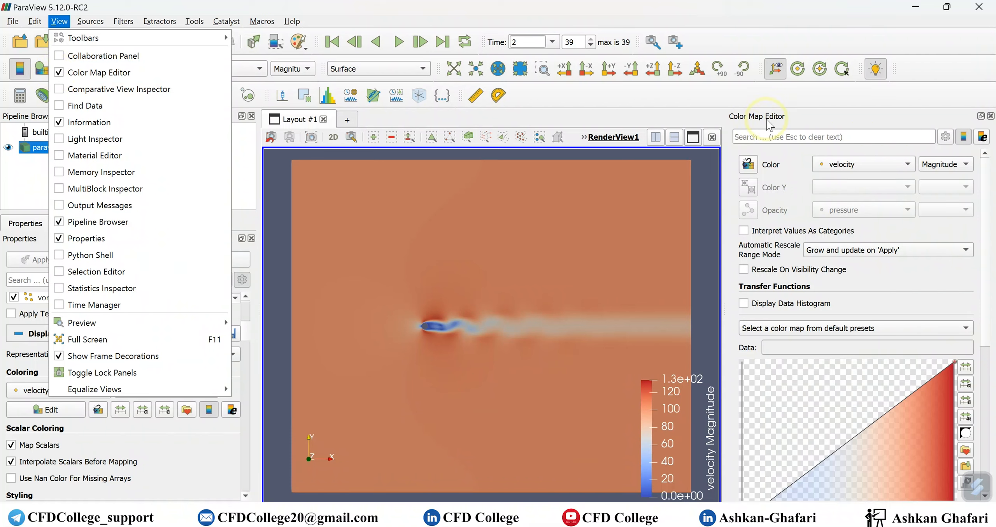
{"action": "left_click", "coordinate": [805, 117]}
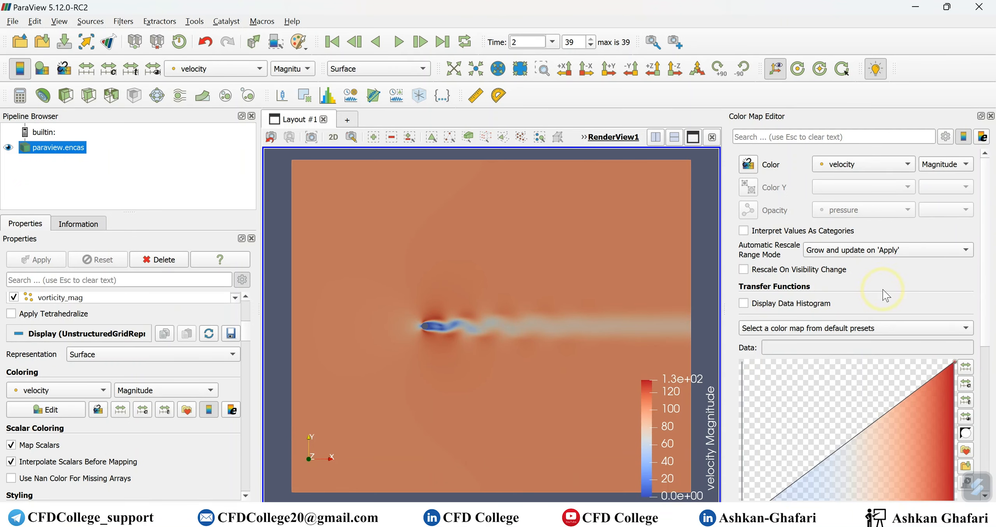
Apply the Rainbow Uniform preset to the velocity color map from the preset chooser and close the chooser
{"action": "scroll", "coordinate": [860, 287], "scroll_direction": "down", "scroll_amount": 2}
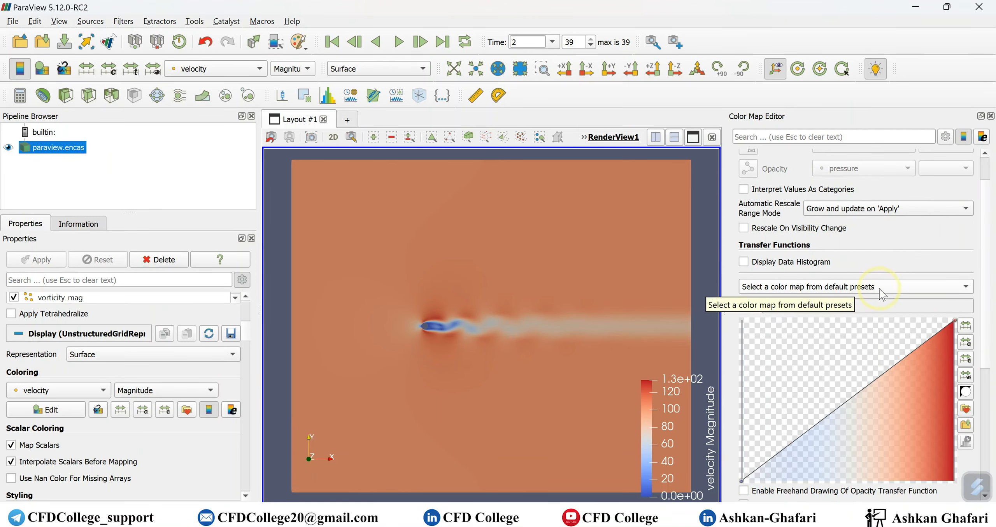
{"action": "scroll", "coordinate": [881, 291], "scroll_direction": "down", "scroll_amount": 4}
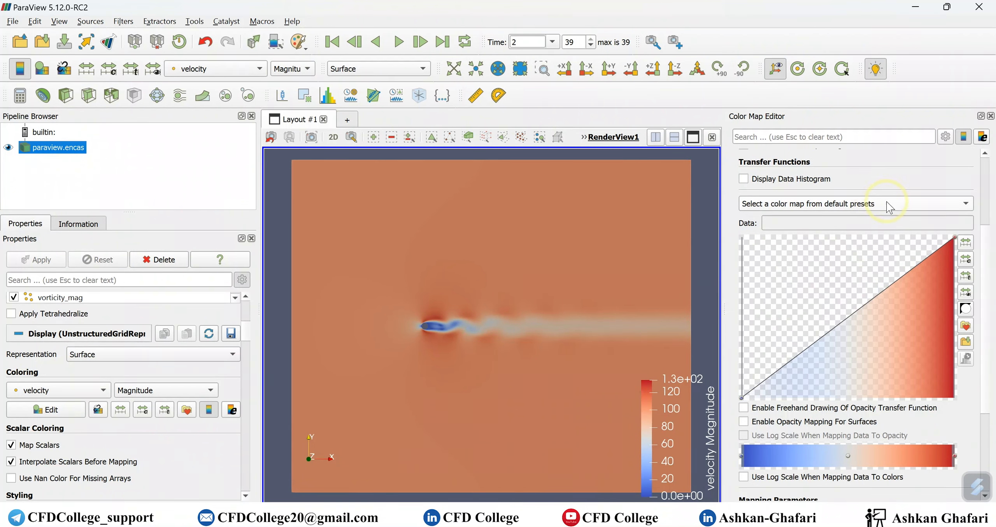
{"action": "left_click", "coordinate": [887, 203]}
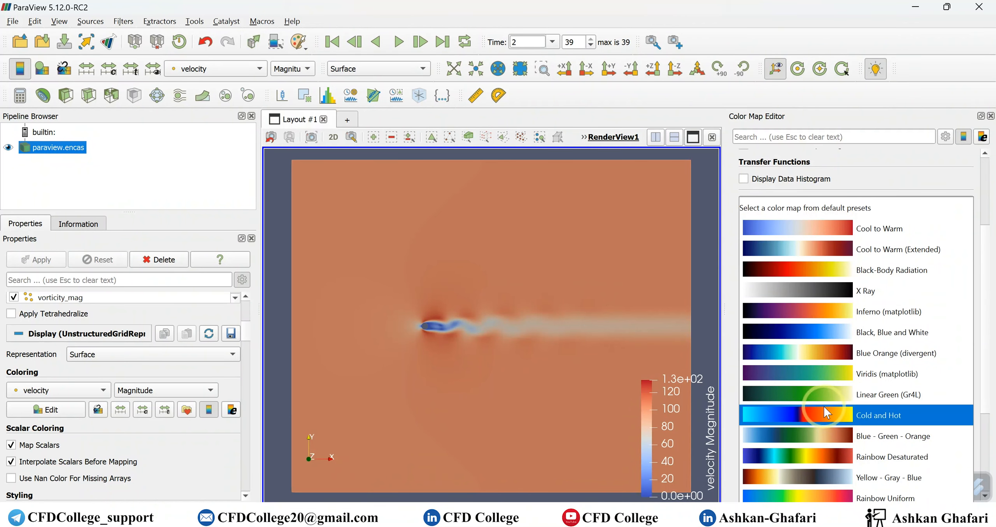
{"action": "left_click", "coordinate": [890, 172]}
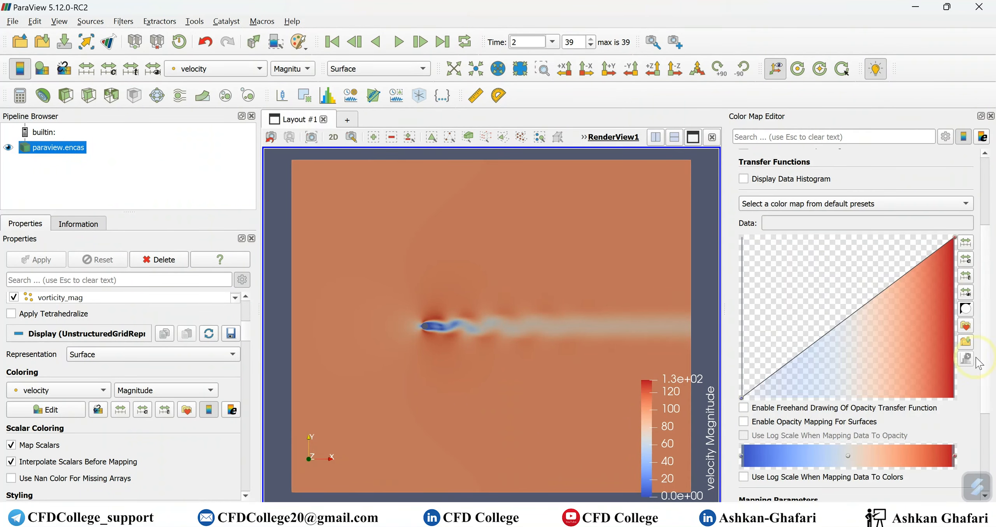
{"action": "left_click", "coordinate": [966, 326]}
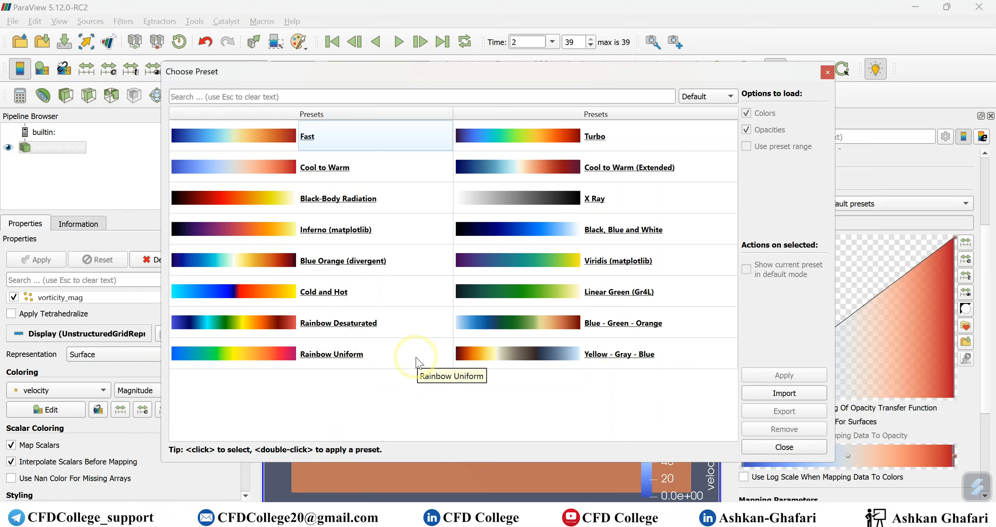
{"action": "left_click", "coordinate": [377, 358]}
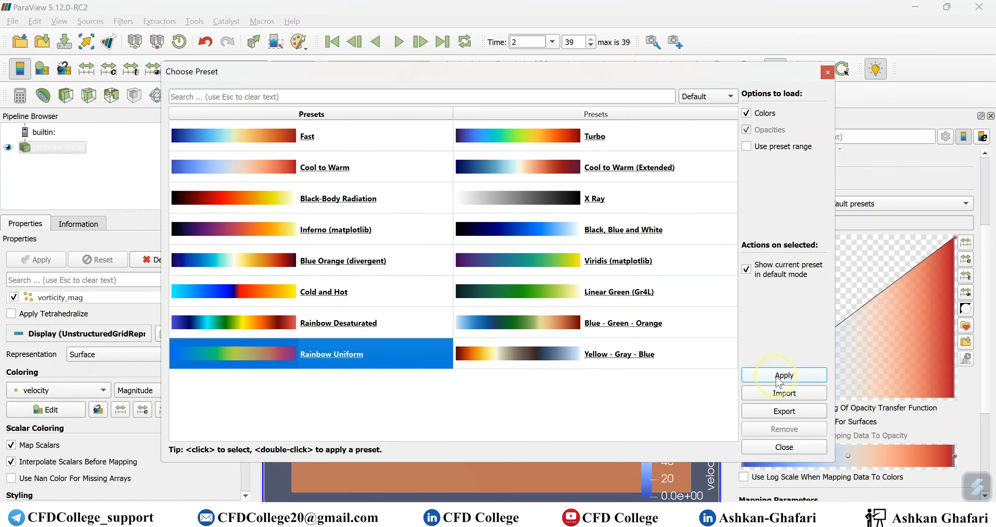
{"action": "left_click", "coordinate": [790, 375]}
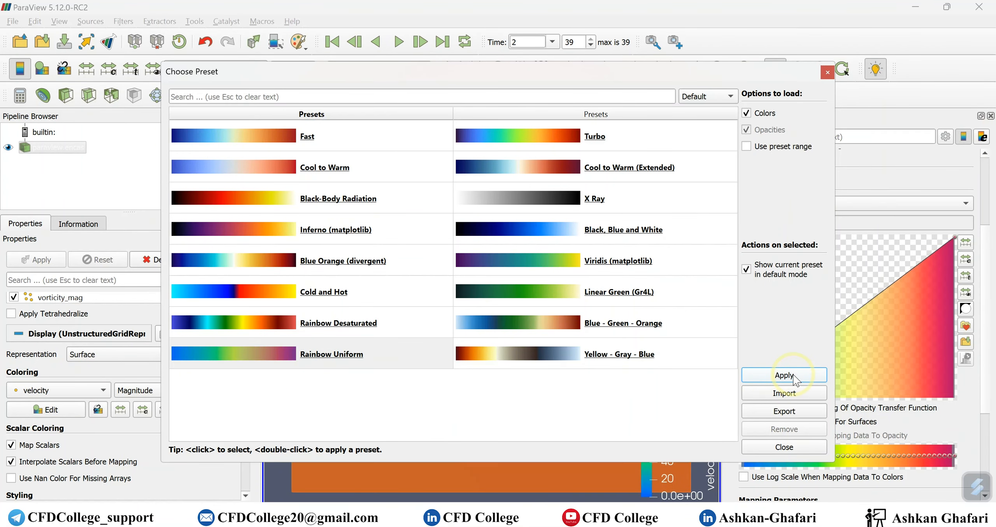
{"action": "left_click", "coordinate": [784, 447]}
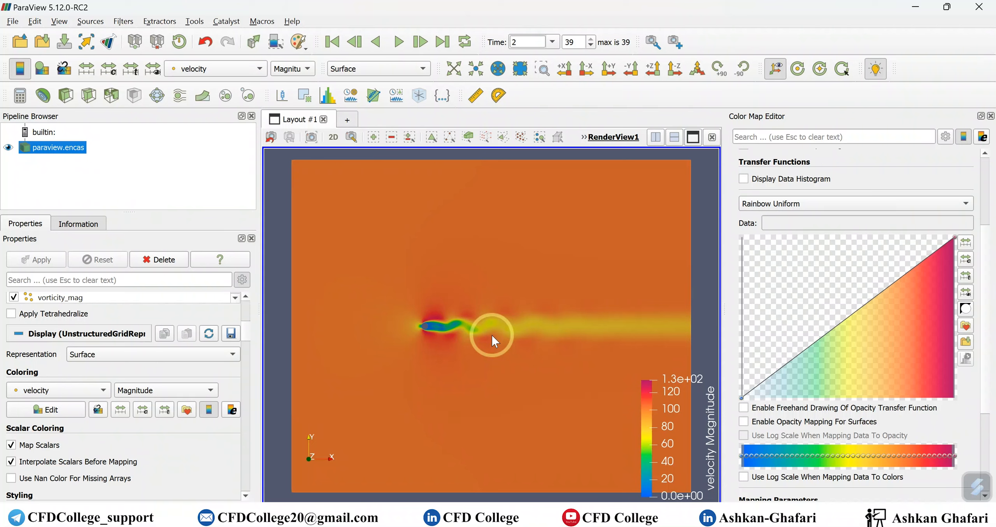
Try the Cool to Warm default preset on the velocity color map and restore Rainbow Uniform
{"action": "left_click", "coordinate": [824, 205]}
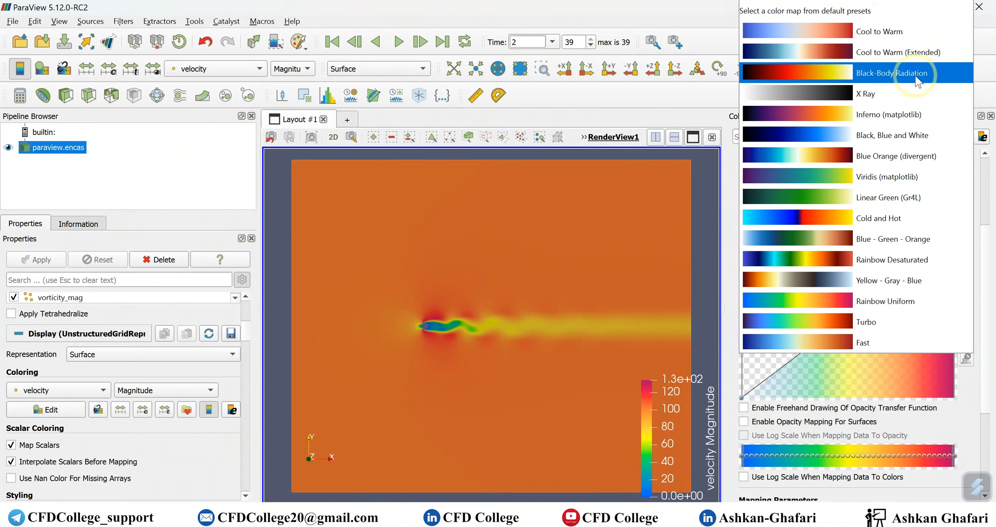
{"action": "left_click", "coordinate": [894, 31]}
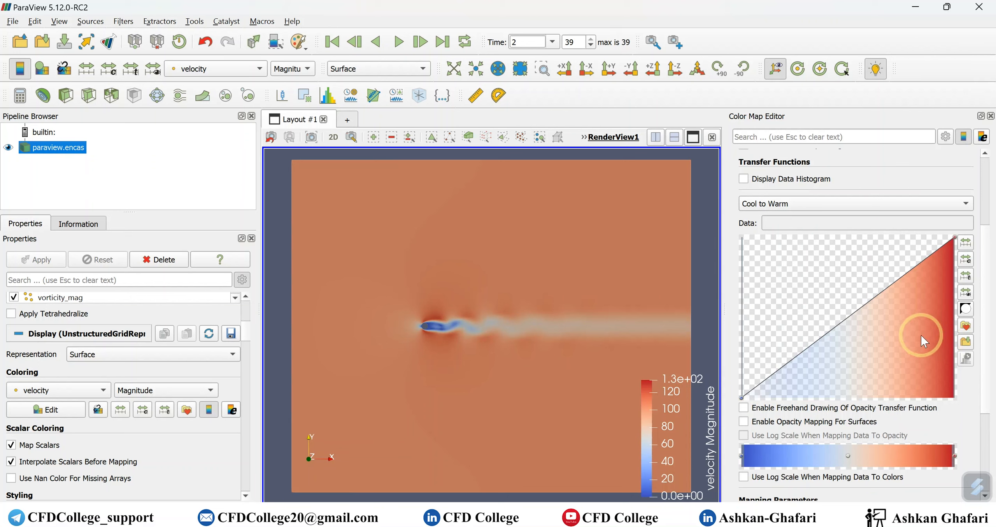
{"action": "left_click", "coordinate": [820, 202]}
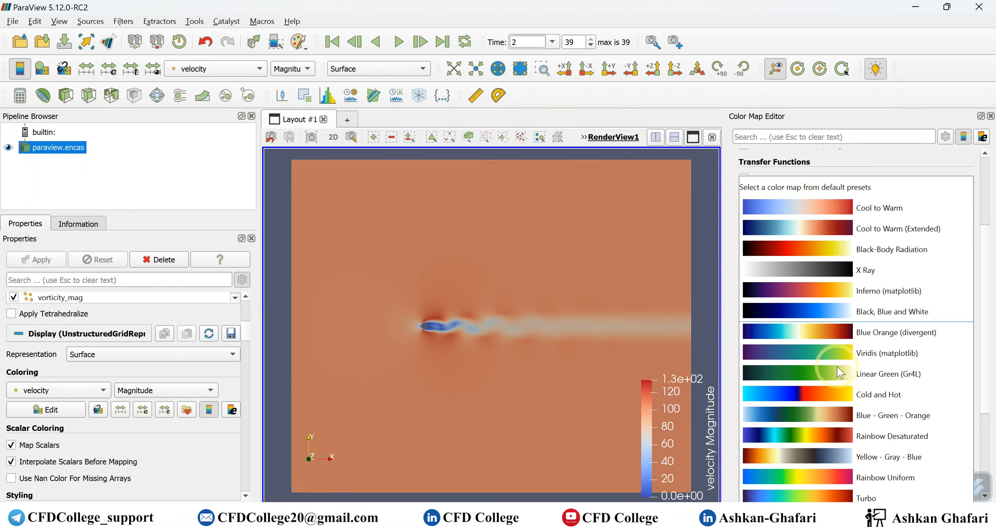
{"action": "left_click", "coordinate": [861, 478]}
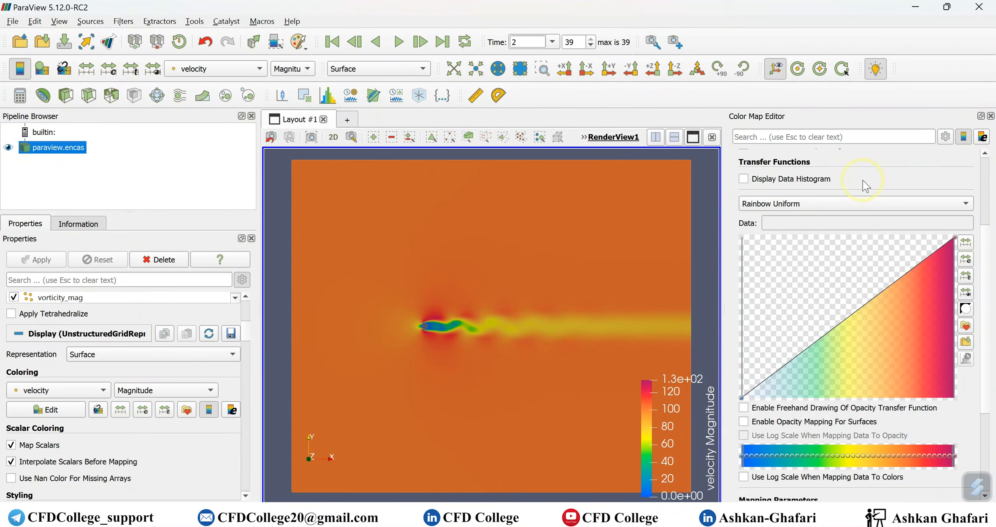
Display the data histogram under the velocity opacity function and inspect the value range and count of its tallest bar
{"action": "left_click", "coordinate": [743, 179]}
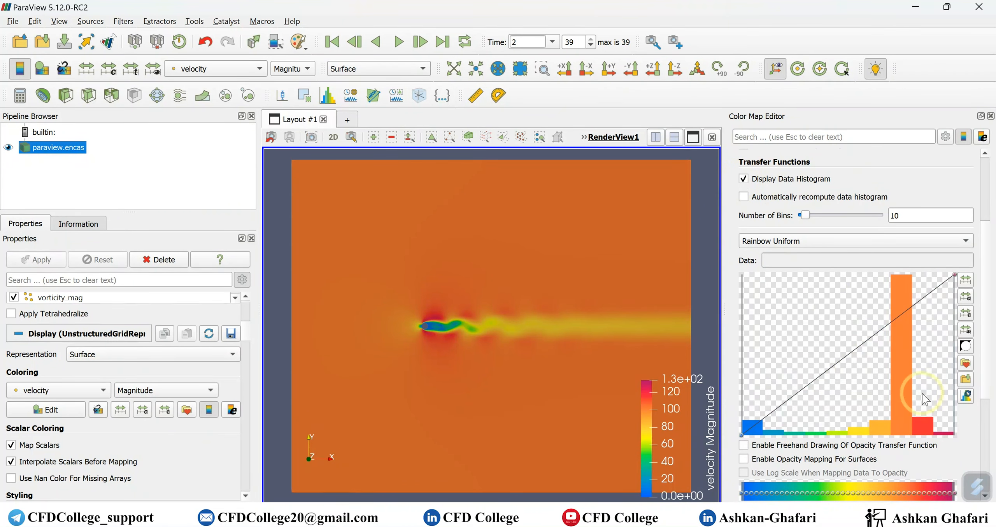
{"action": "mouse_move", "coordinate": [905, 418]}
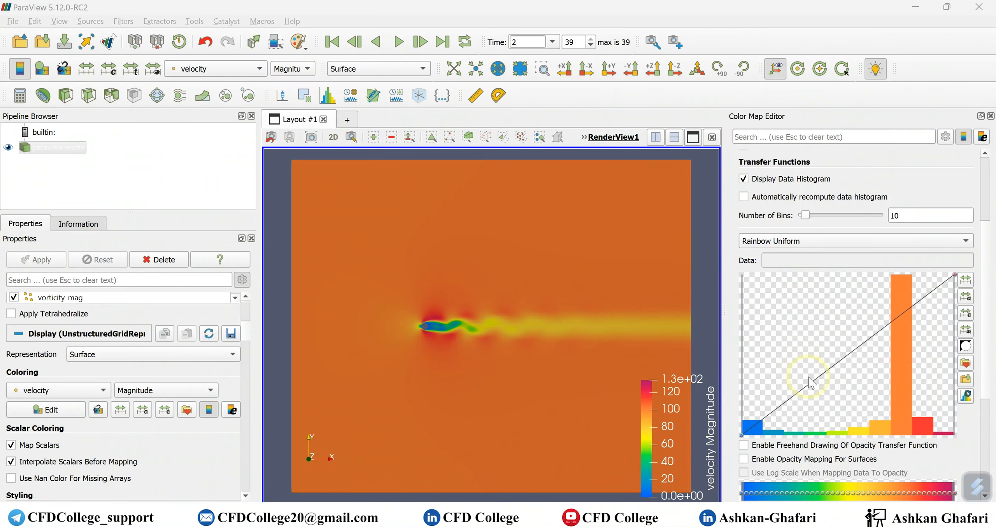
{"action": "mouse_move", "coordinate": [902, 389]}
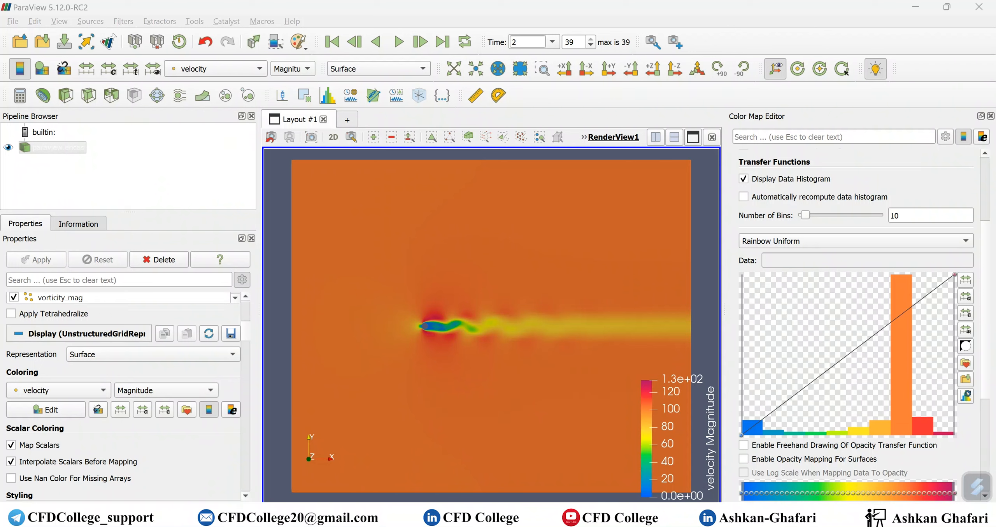
{"action": "mouse_move", "coordinate": [897, 347]}
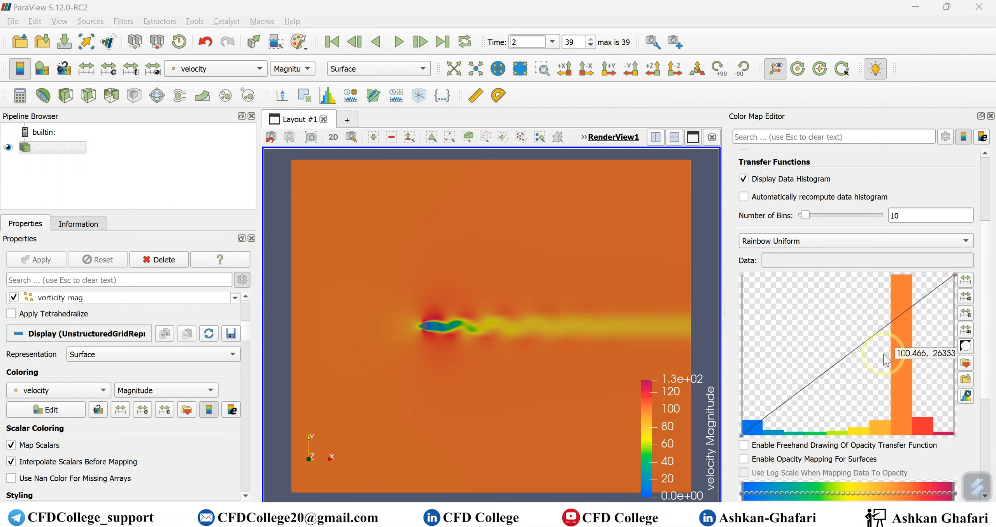
Narrow the velocity color range from both ends of the histogram to about 71–112, with automatic histogram recomputation enabled
{"action": "left_click_drag", "start_coordinate": [743, 355], "coordinate": [785, 353]}
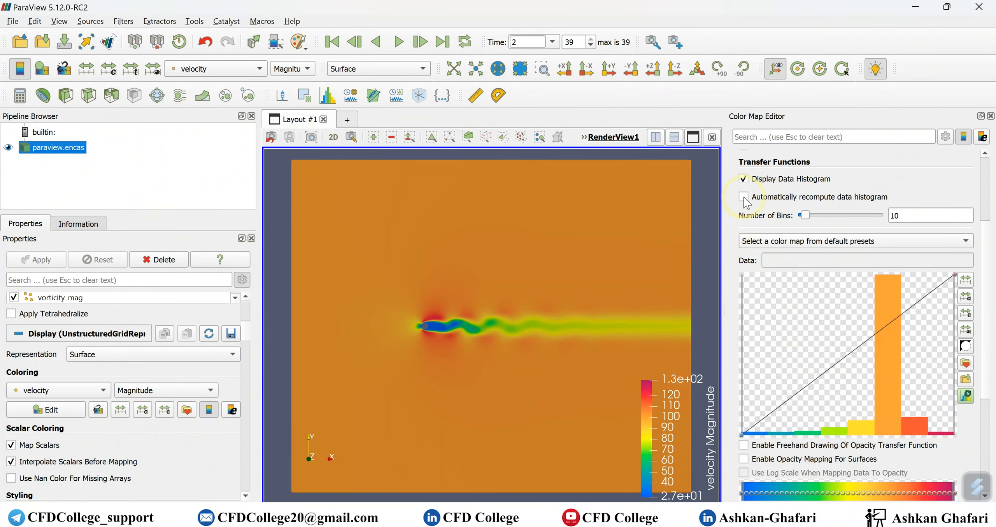
{"action": "left_click_drag", "start_coordinate": [953, 366], "coordinate": [908, 366]}
{"action": "left_click_drag", "start_coordinate": [743, 372], "coordinate": [851, 365]}
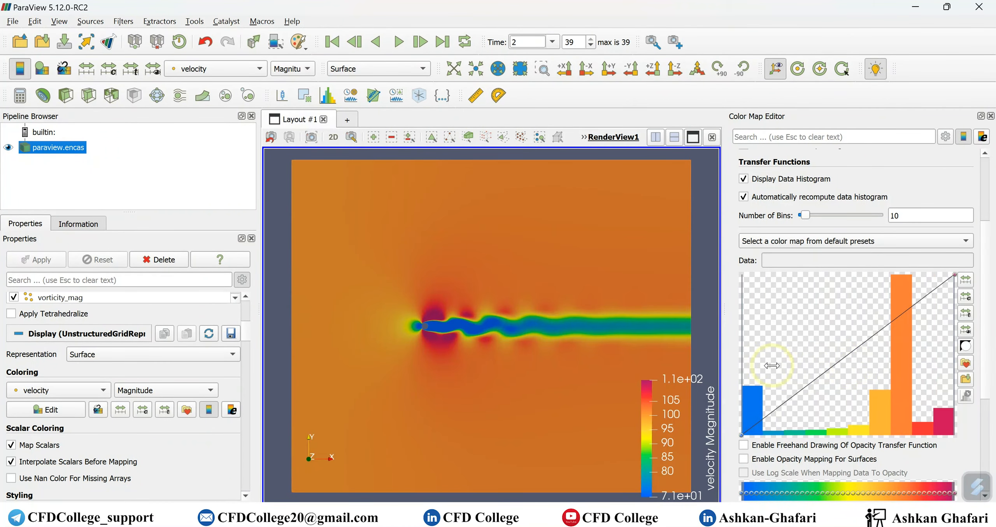
Add an opacity control point at about 91.2 with opacity about 0.46, and raise the color range minimum to about 88
{"action": "left_click", "coordinate": [843, 357]}
{"action": "left_click_drag", "start_coordinate": [844, 357], "coordinate": [845, 361]}
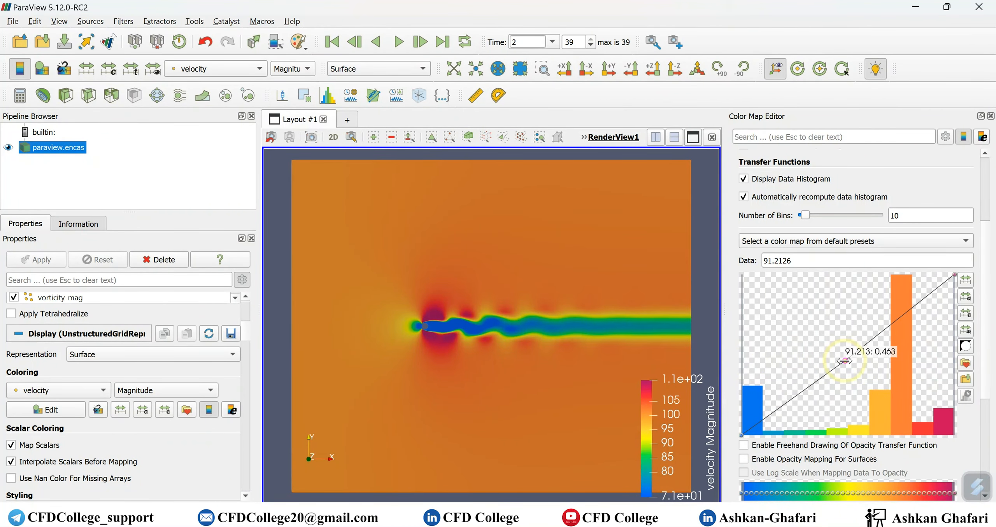
{"action": "mouse_move", "coordinate": [742, 352]}
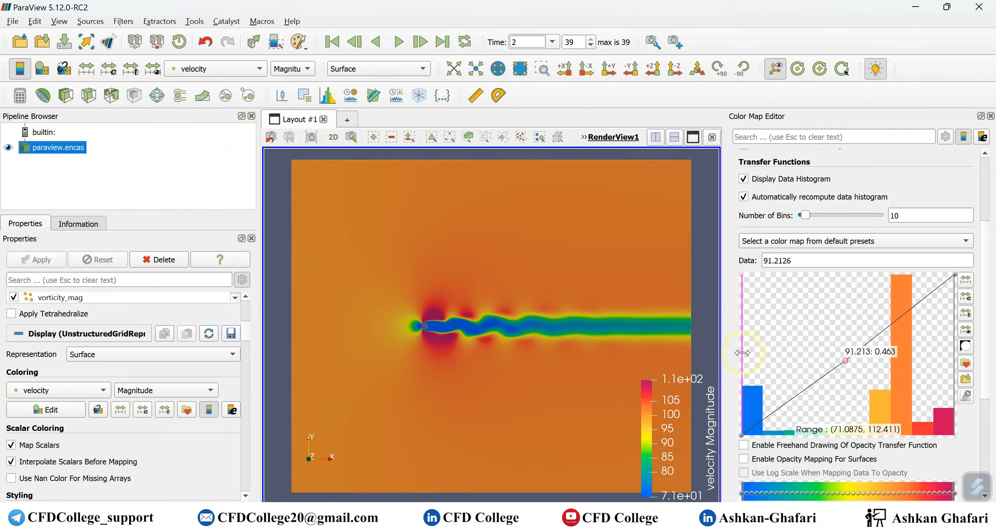
{"action": "left_click_drag", "start_coordinate": [742, 352], "coordinate": [828, 352]}
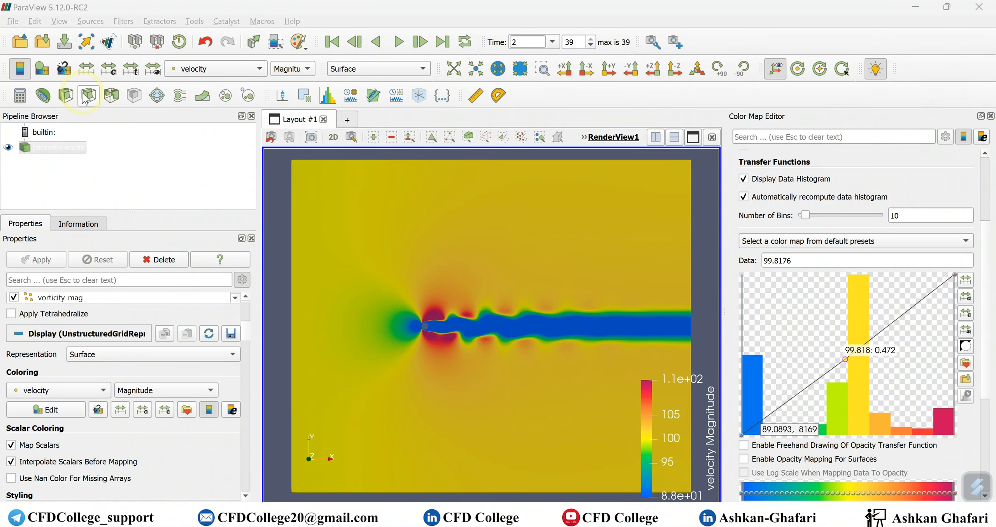
Rescale the velocity color map to the full data range and hide the data histogram
{"action": "left_click", "coordinate": [86, 70]}
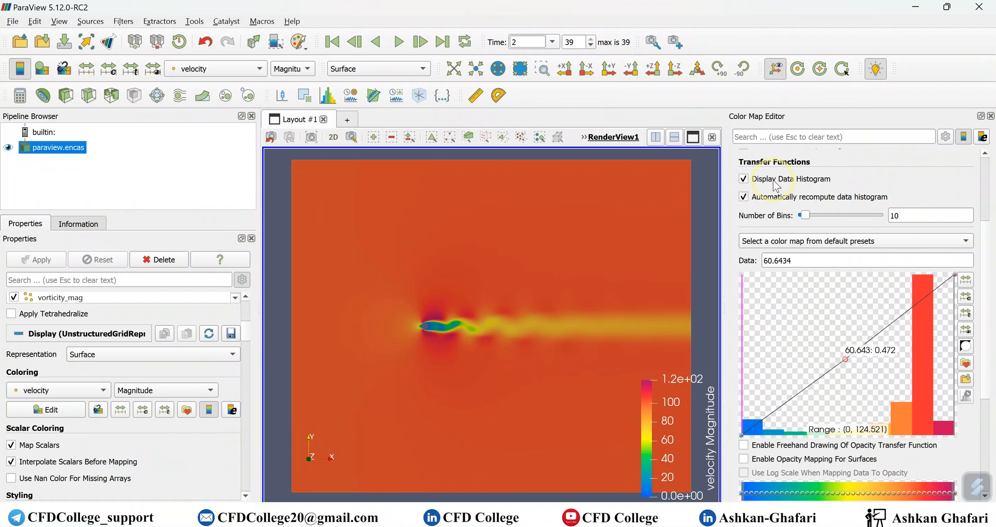
{"action": "left_click", "coordinate": [753, 180]}
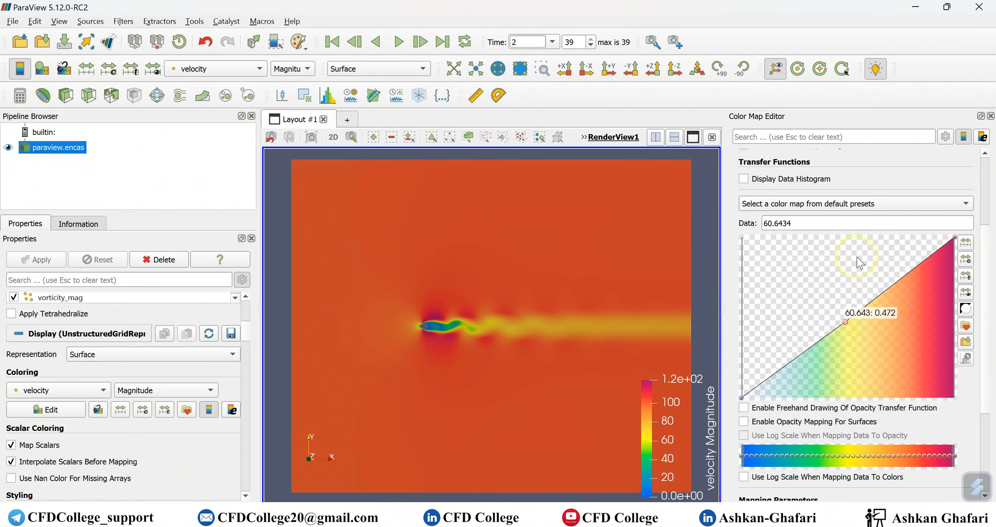
Rescale the velocity color map to a custom range of 50 to 130 with automatic rescaling enabled
{"action": "scroll", "coordinate": [857, 257], "scroll_direction": "down", "scroll_amount": 5}
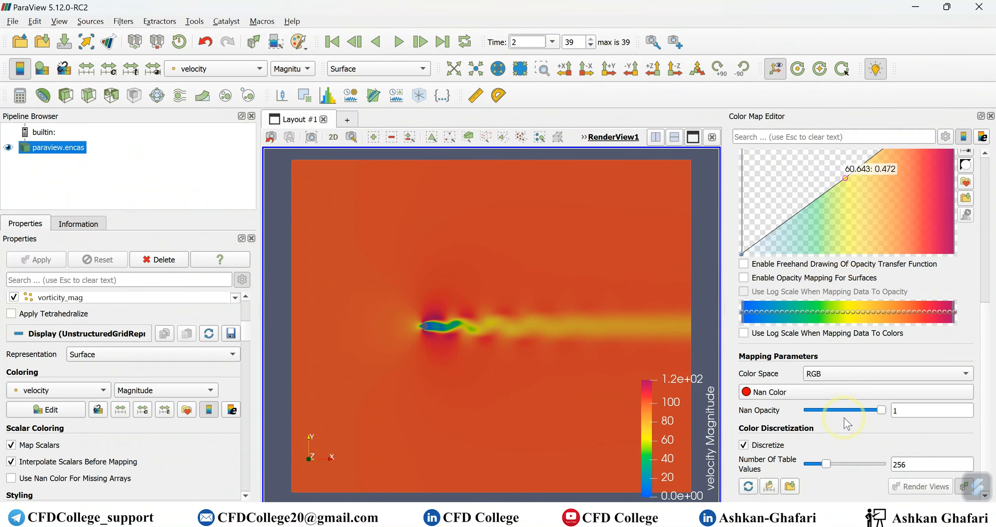
{"action": "scroll", "coordinate": [857, 421], "scroll_direction": "up", "scroll_amount": 5}
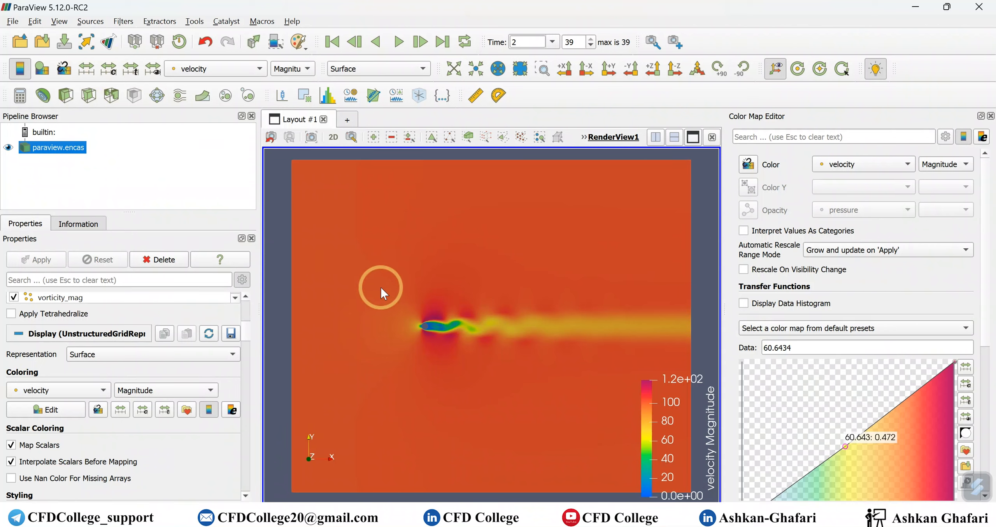
{"action": "left_click", "coordinate": [108, 69]}
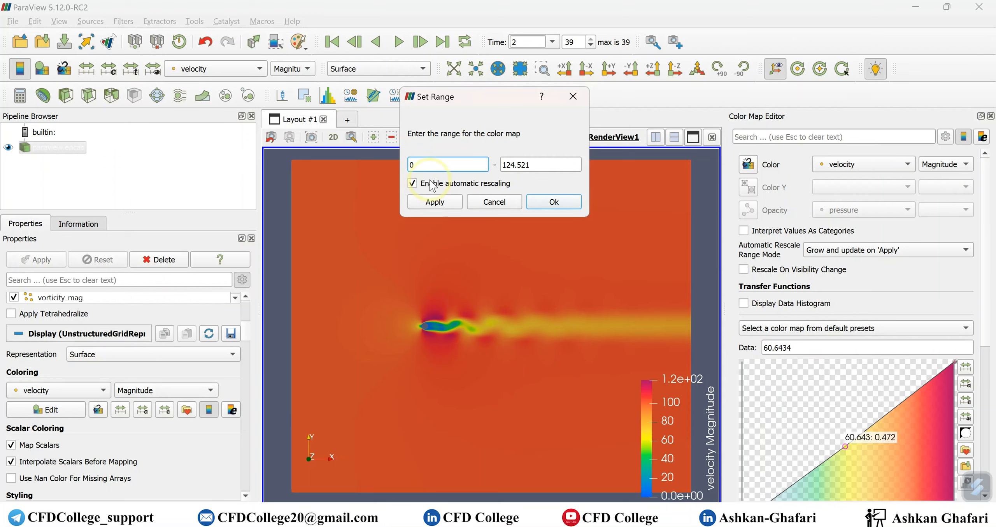
{"action": "left_click_drag", "start_coordinate": [428, 165], "coordinate": [350, 167]}
{"action": "type", "text": "50"}
{"action": "left_click", "coordinate": [544, 167]}
{"action": "triple_click", "coordinate": [528, 162]}
{"action": "type", "text": "1"}
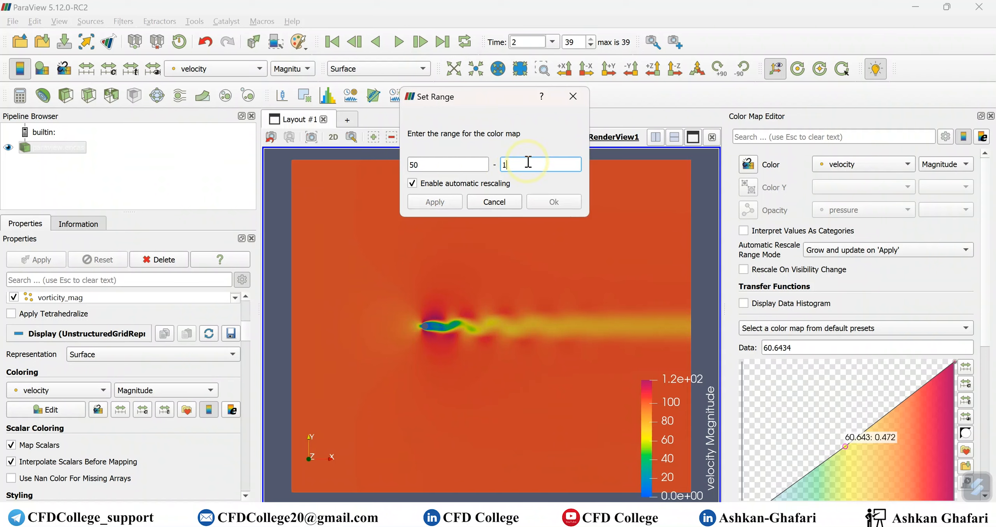
{"action": "type", "text": "30"}
{"action": "left_click", "coordinate": [440, 202]}
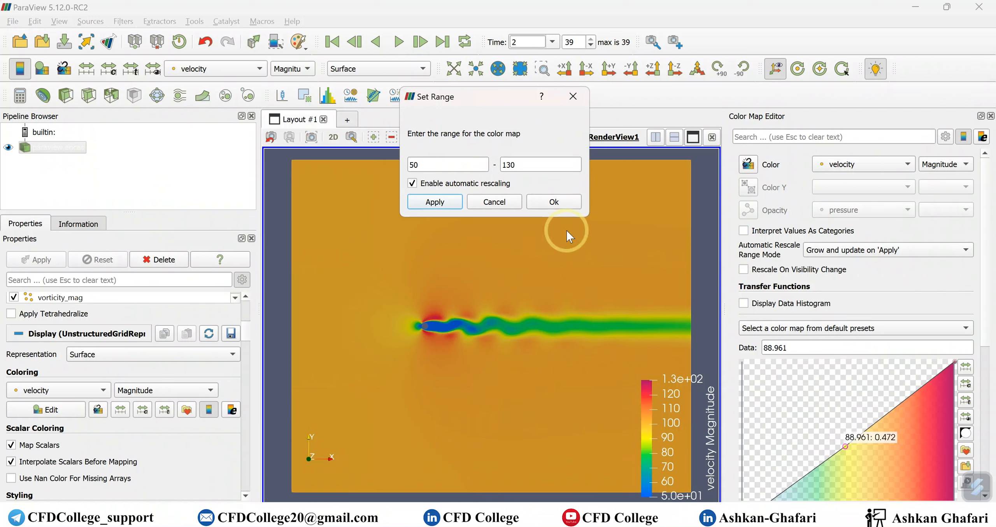
{"action": "left_click", "coordinate": [494, 201]}
Rescale the velocity colors to the data range, go to the first time step (0.05), and rescale there too
{"action": "left_click", "coordinate": [88, 72]}
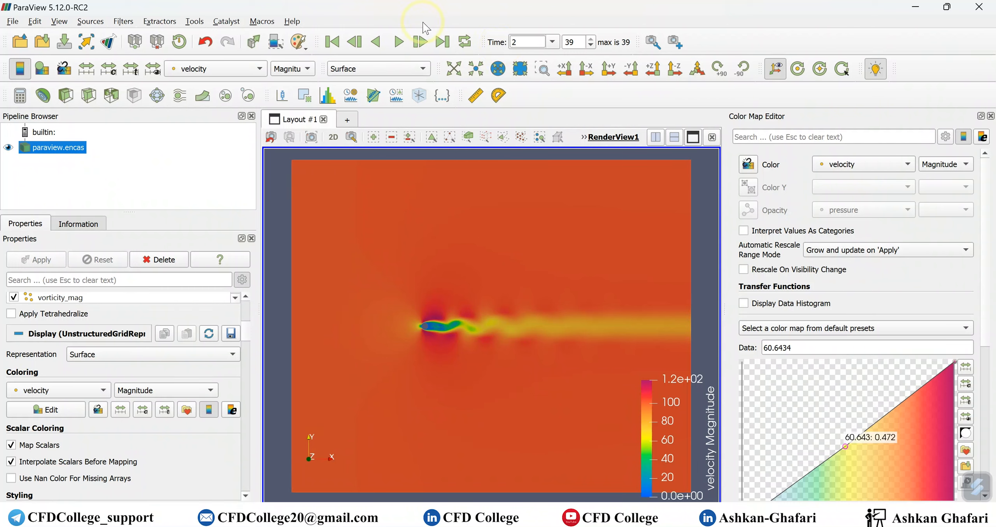
{"action": "left_click", "coordinate": [354, 44]}
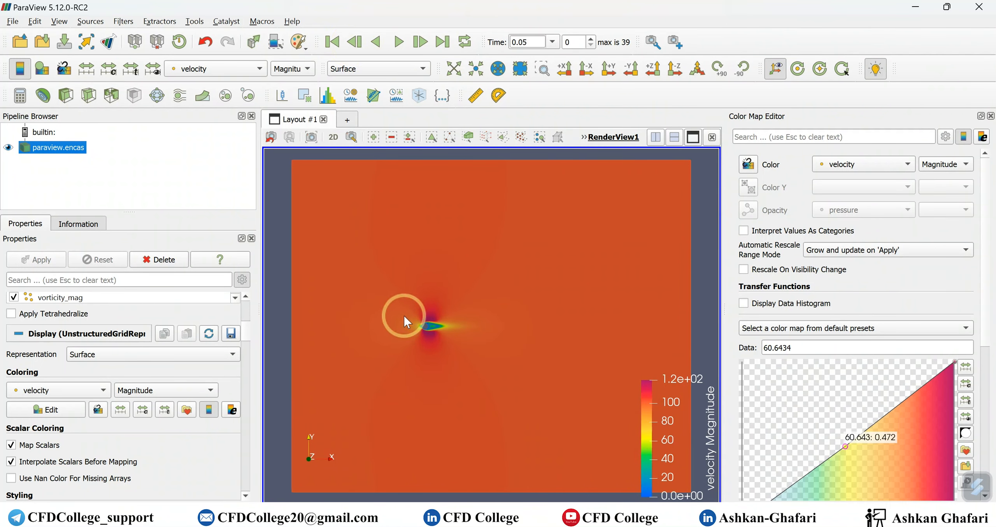
{"action": "left_click", "coordinate": [92, 76]}
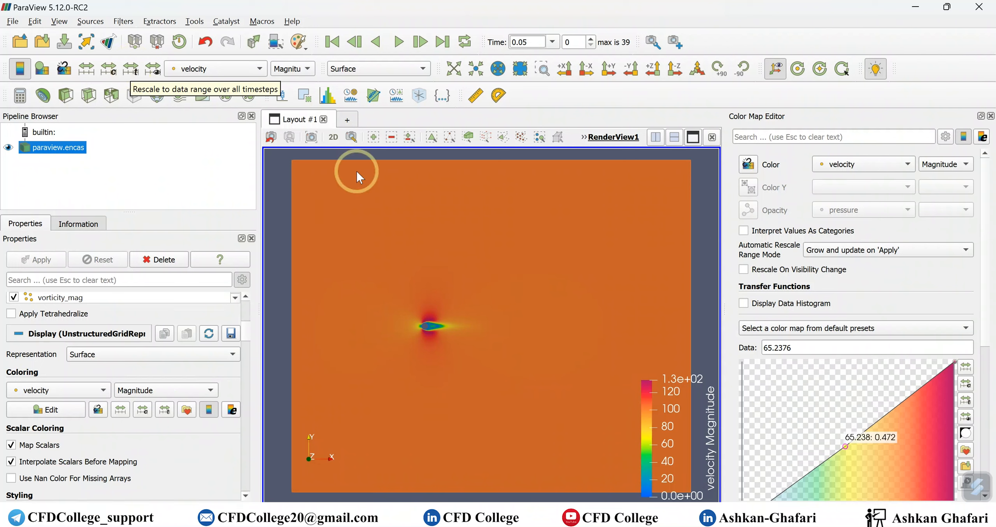
Play the animation from the first frame, stop it at time 1.6, and rescale the velocity colors to that step's data range
{"action": "left_click", "coordinate": [401, 46]}
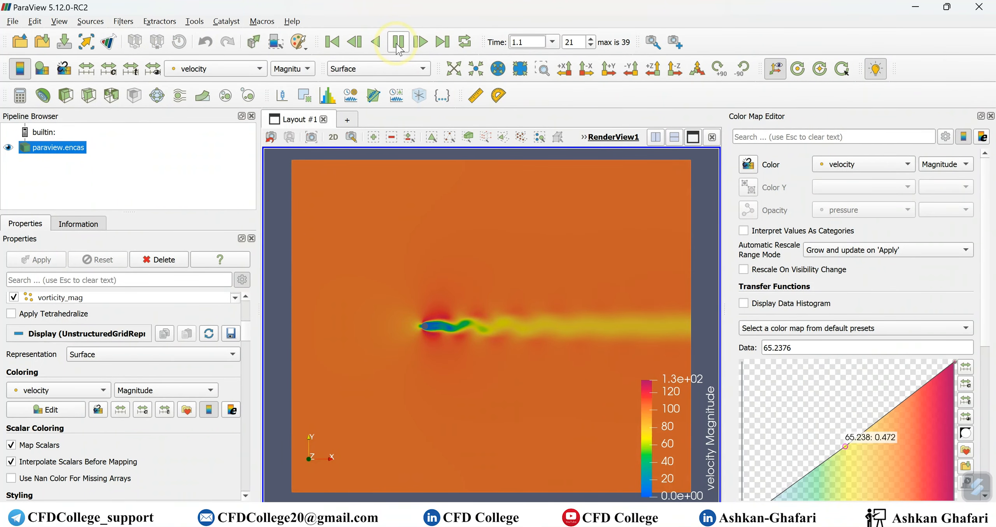
{"action": "left_click", "coordinate": [399, 46]}
{"action": "left_click", "coordinate": [83, 76]}
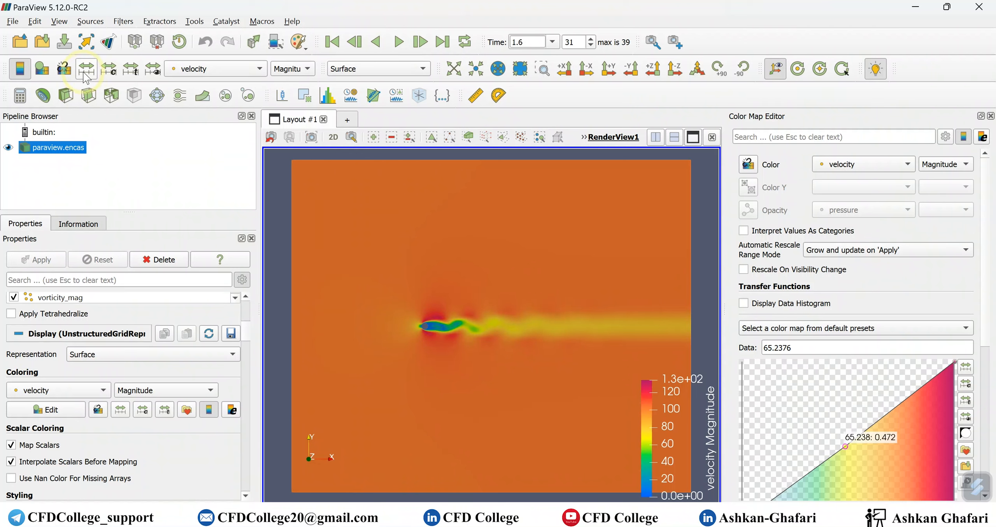
{"action": "left_click", "coordinate": [87, 74]}
Advance frame by frame to times 1.9 and 2, rescaling the velocity colors to the data range at each
{"action": "left_click", "coordinate": [420, 41]}
{"action": "left_click", "coordinate": [420, 41]}
{"action": "left_click", "coordinate": [420, 41]}
{"action": "left_click", "coordinate": [420, 41]}
{"action": "left_click", "coordinate": [420, 42]}
{"action": "left_click", "coordinate": [420, 42]}
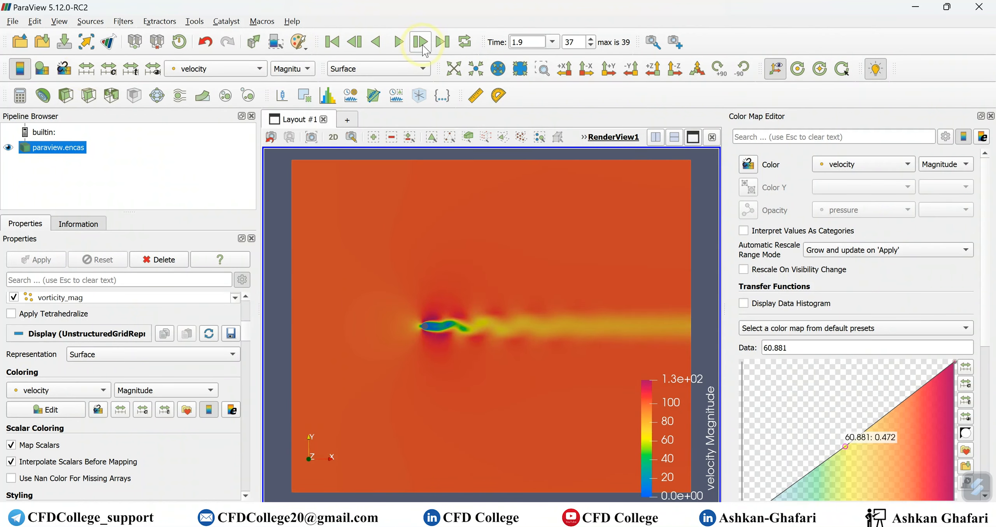
{"action": "left_click", "coordinate": [86, 74]}
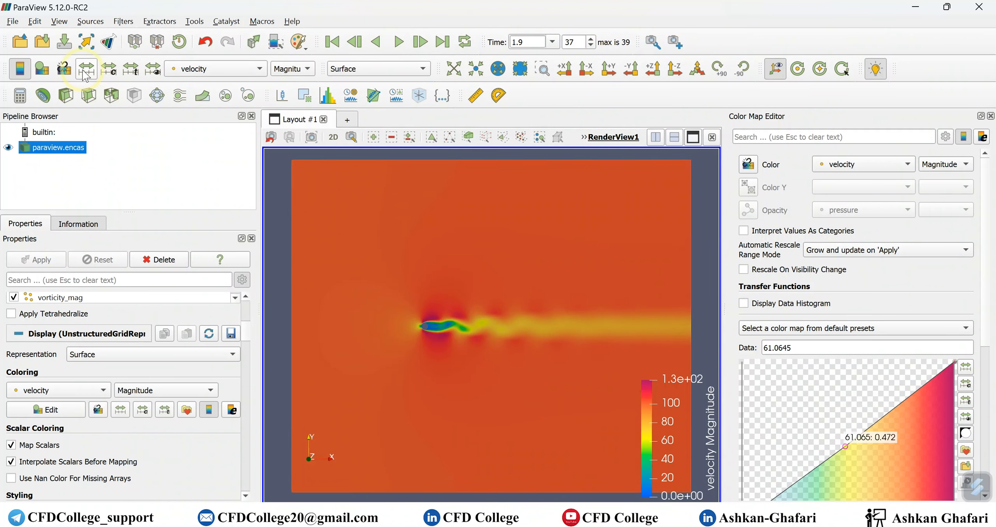
{"action": "left_click", "coordinate": [419, 42]}
{"action": "left_click", "coordinate": [419, 41]}
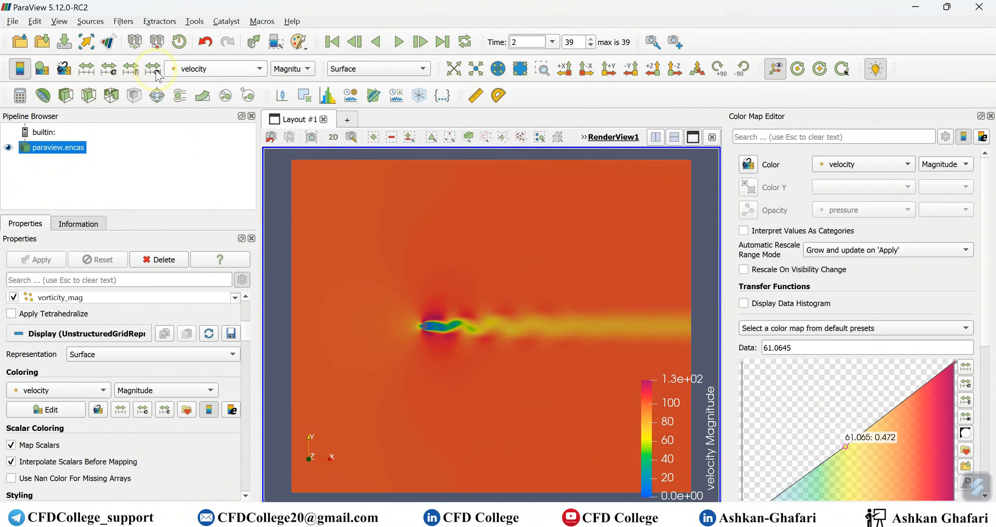
{"action": "left_click", "coordinate": [86, 69]}
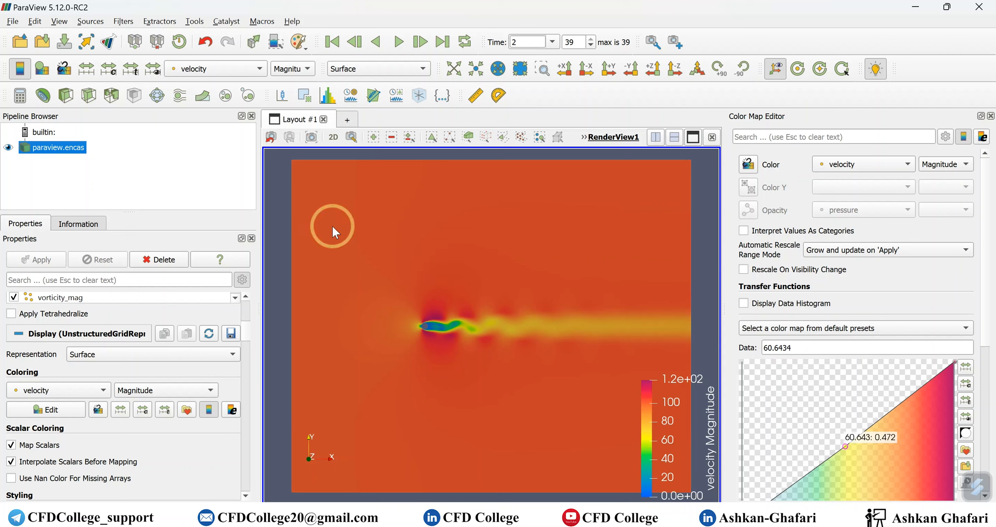
Rescale the velocity color map to the data range over all timesteps, with automatic rescaling enabled
{"action": "left_click", "coordinate": [126, 70]}
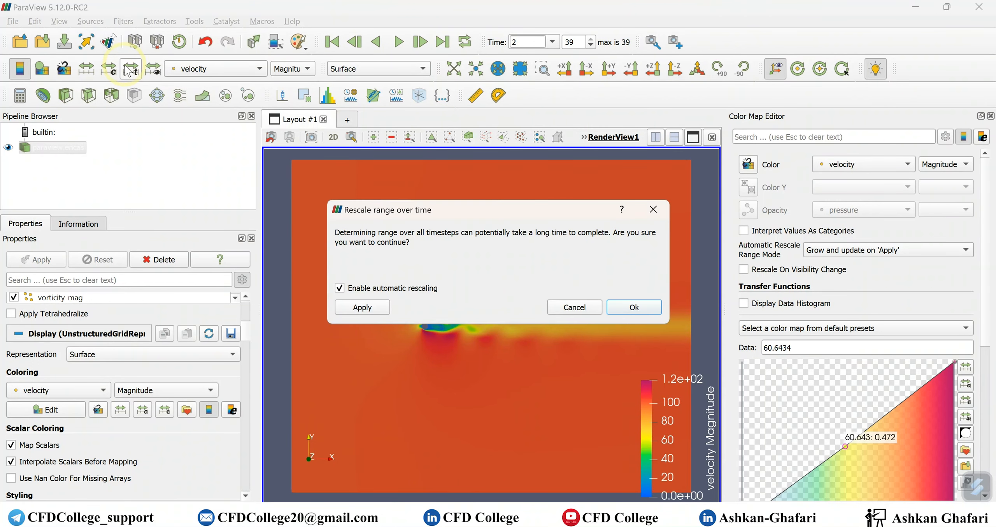
{"action": "left_click", "coordinate": [629, 308]}
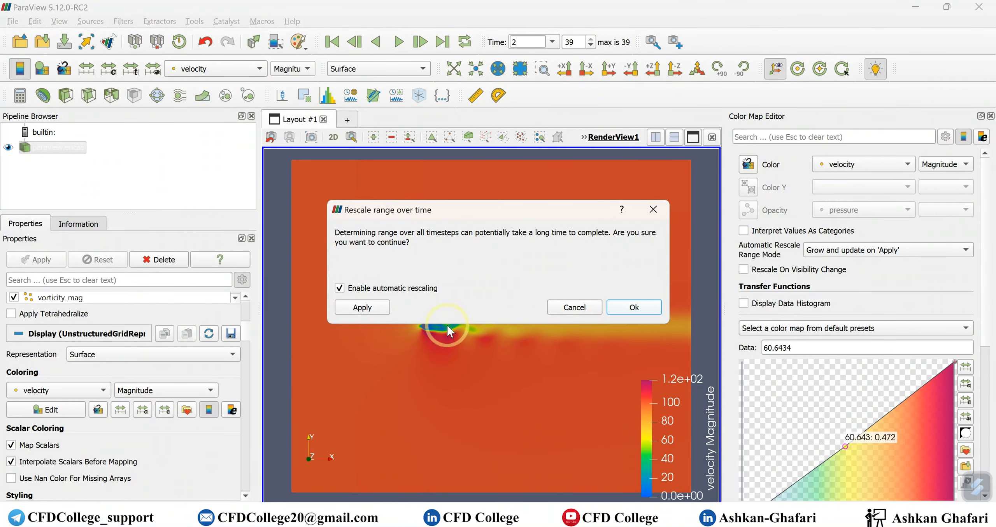
{"action": "left_click", "coordinate": [437, 324]}
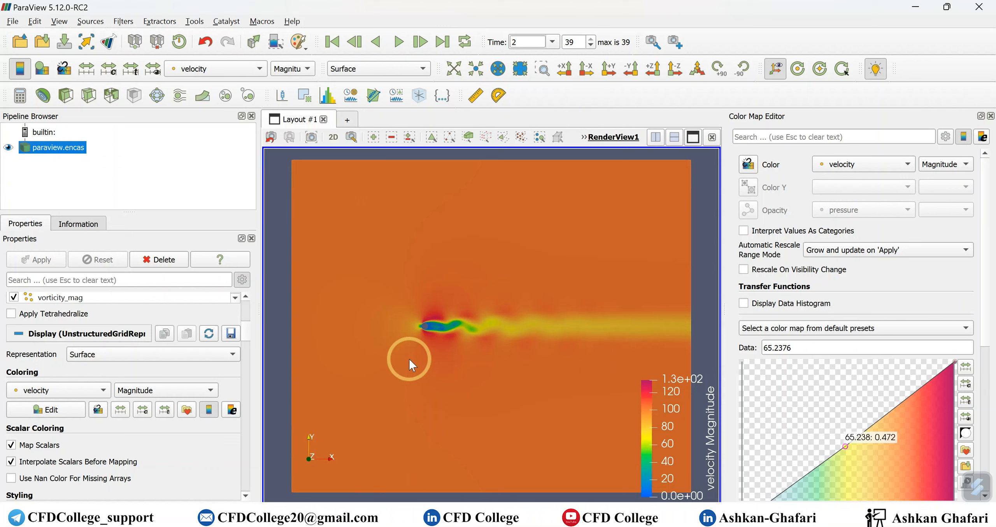
{"action": "left_click", "coordinate": [531, 358]}
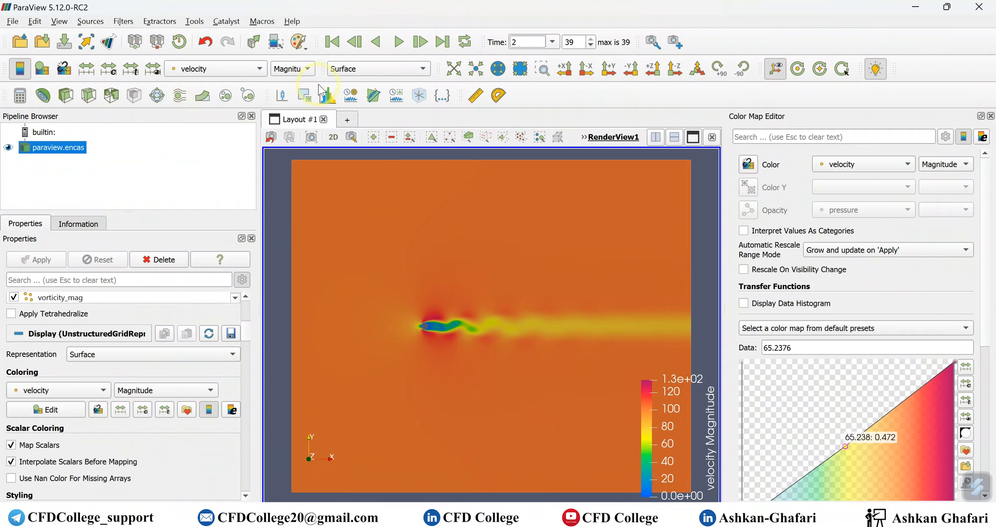
{"action": "left_click", "coordinate": [313, 72]}
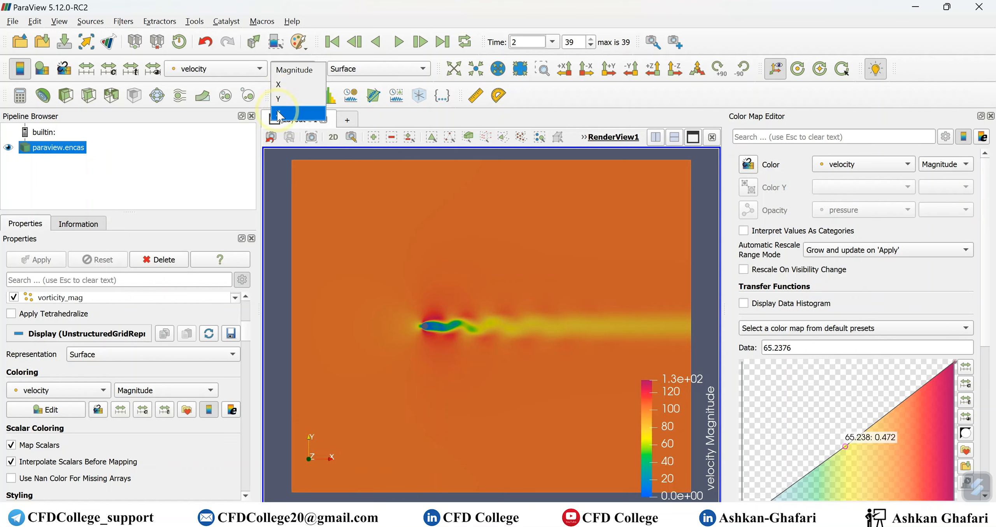
{"action": "left_click", "coordinate": [280, 159]}
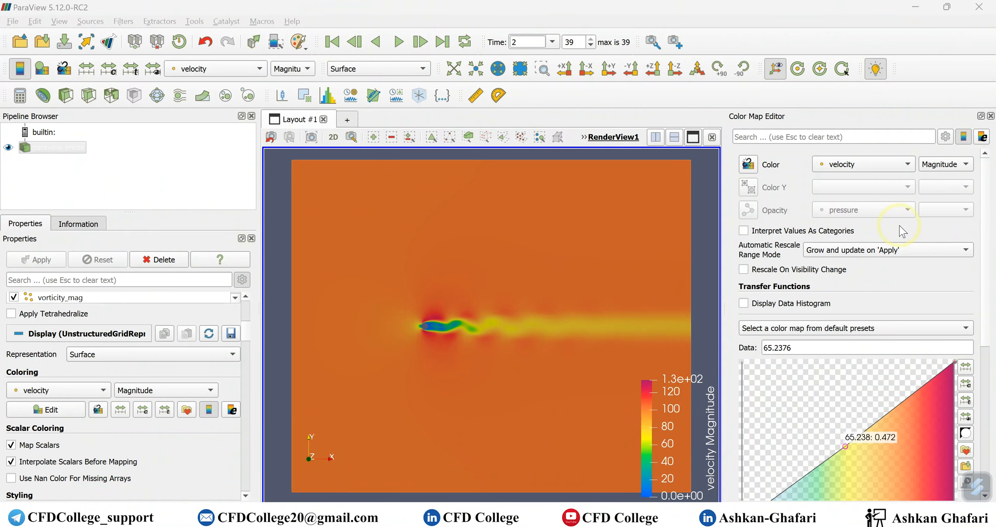
{"action": "left_click", "coordinate": [983, 141]}
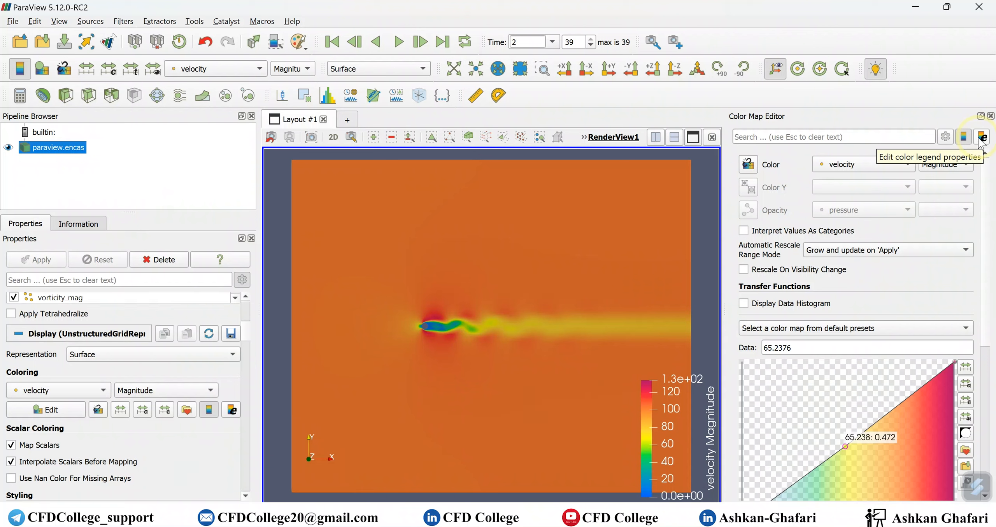
{"action": "left_click", "coordinate": [982, 139]}
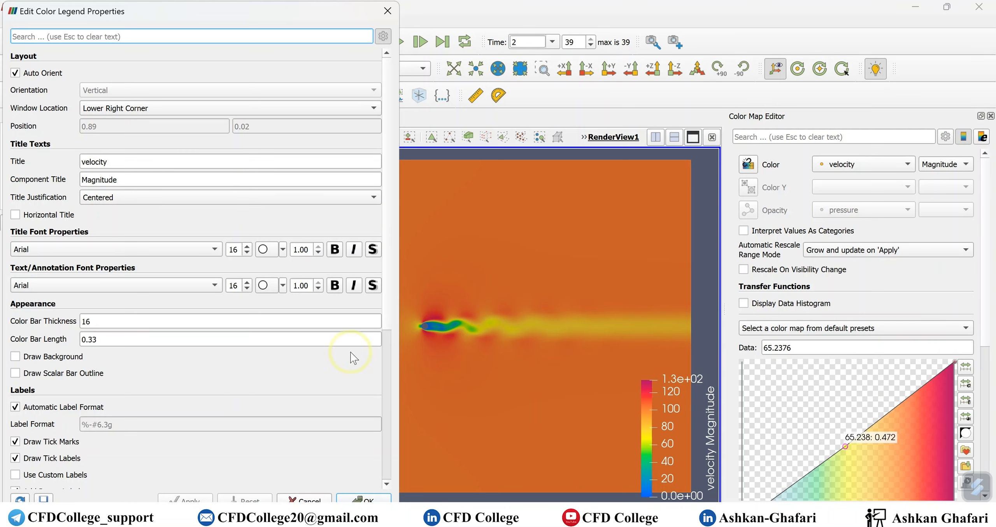
{"action": "left_click", "coordinate": [316, 499]}
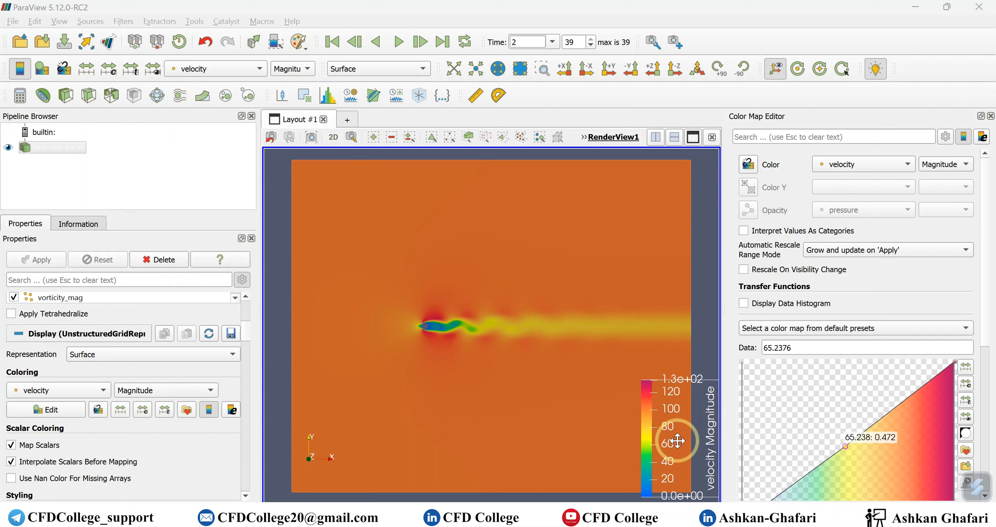
Move the velocity color legend above the airfoil, and from there onto the downstream wake near the domain's outlet
{"action": "left_click_drag", "start_coordinate": [678, 441], "coordinate": [460, 185]}
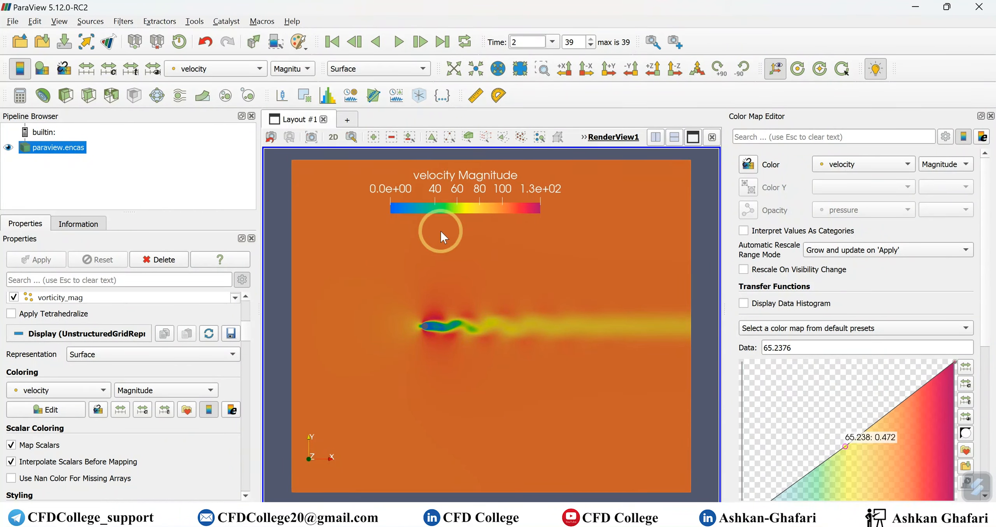
{"action": "left_click_drag", "start_coordinate": [455, 189], "coordinate": [629, 338]}
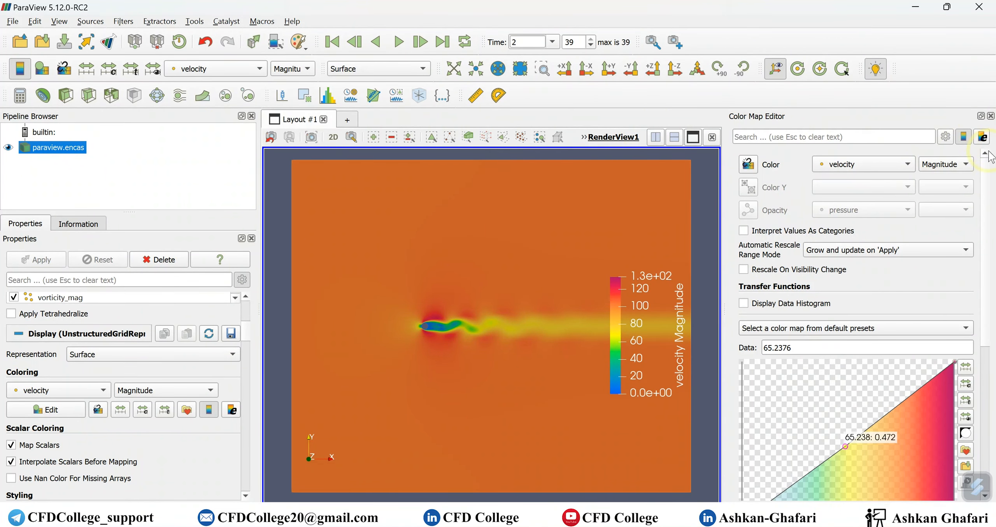
Turn off the color legend's Auto Orient, keep its orientation Vertical, and set its window location to Upper Right Corner
{"action": "left_click", "coordinate": [982, 137]}
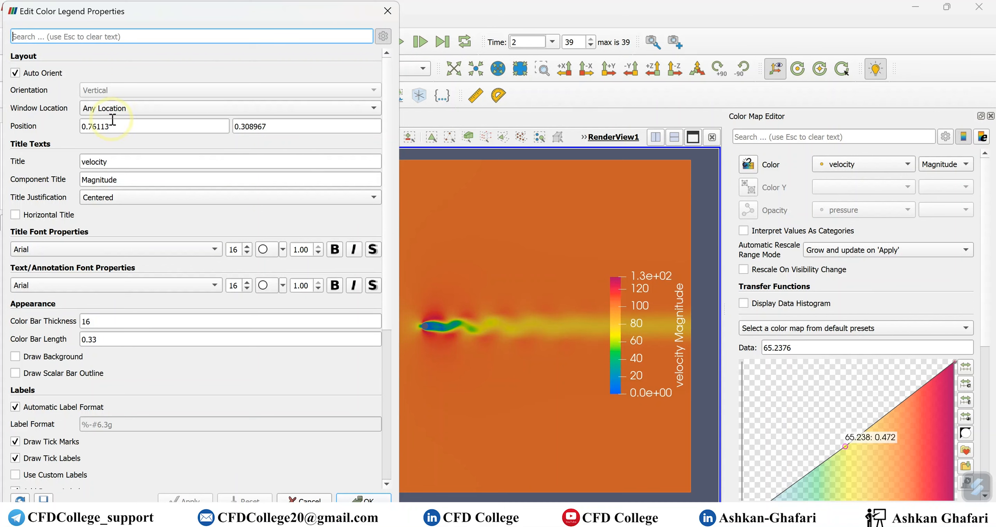
{"action": "left_click", "coordinate": [16, 74]}
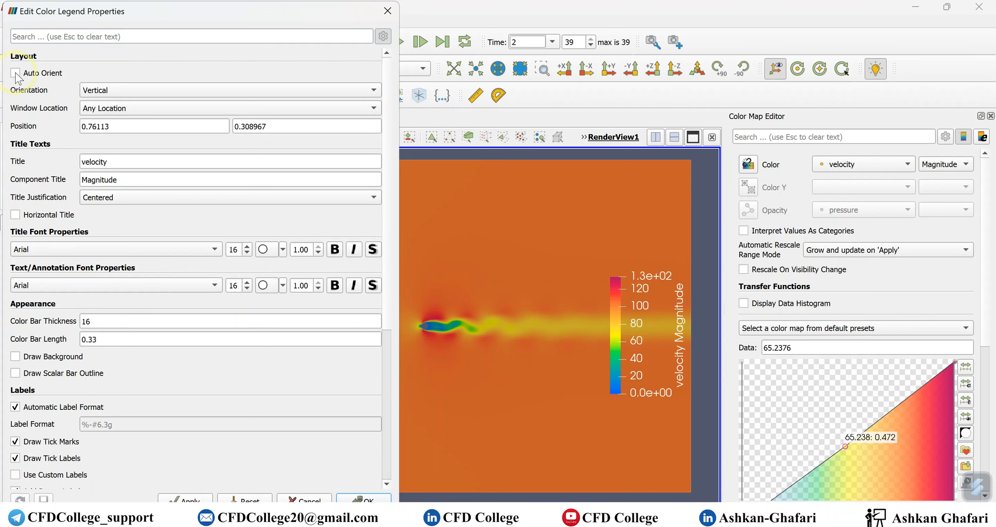
{"action": "left_click", "coordinate": [128, 90]}
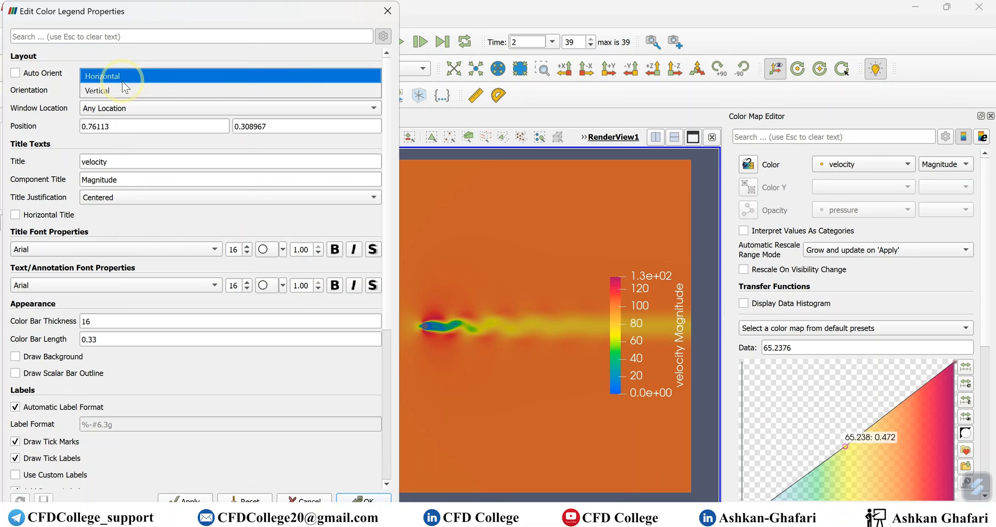
{"action": "left_click", "coordinate": [123, 91]}
{"action": "left_click", "coordinate": [123, 108]}
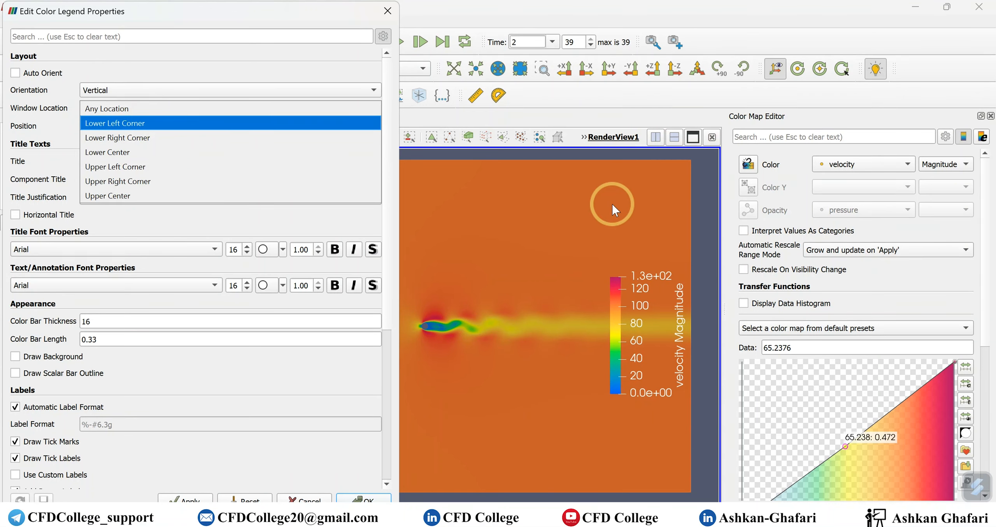
{"action": "left_click", "coordinate": [160, 183]}
{"action": "left_click", "coordinate": [170, 497]}
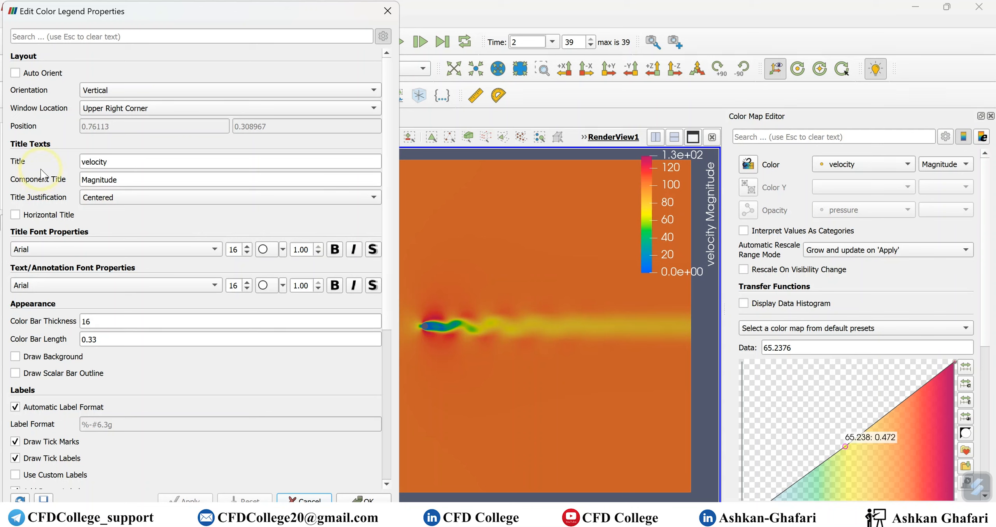
Change the color legend's title to "Velocity [m/s]" and clear its component title
{"action": "left_click", "coordinate": [82, 162]}
{"action": "left_click_drag", "start_coordinate": [127, 179], "coordinate": [17, 159]}
{"action": "key", "text": "BackSpace"}
{"action": "left_click", "coordinate": [103, 160], "text": "shift"}
{"action": "type", "text": "Velocity [m/s"}
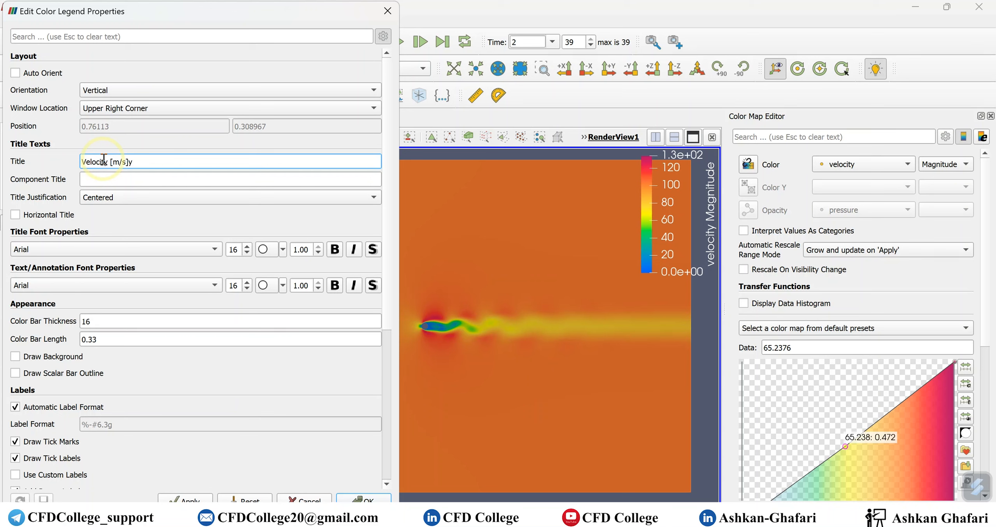
{"action": "left_click", "coordinate": [185, 500]}
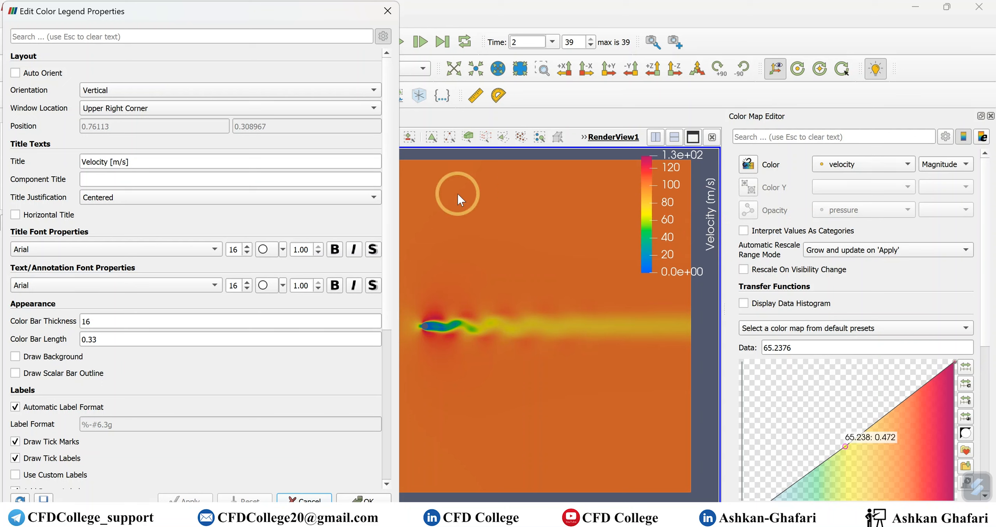
Change the color legend's orientation to Horizontal and apply it
{"action": "left_click", "coordinate": [132, 88]}
{"action": "left_click", "coordinate": [127, 78]}
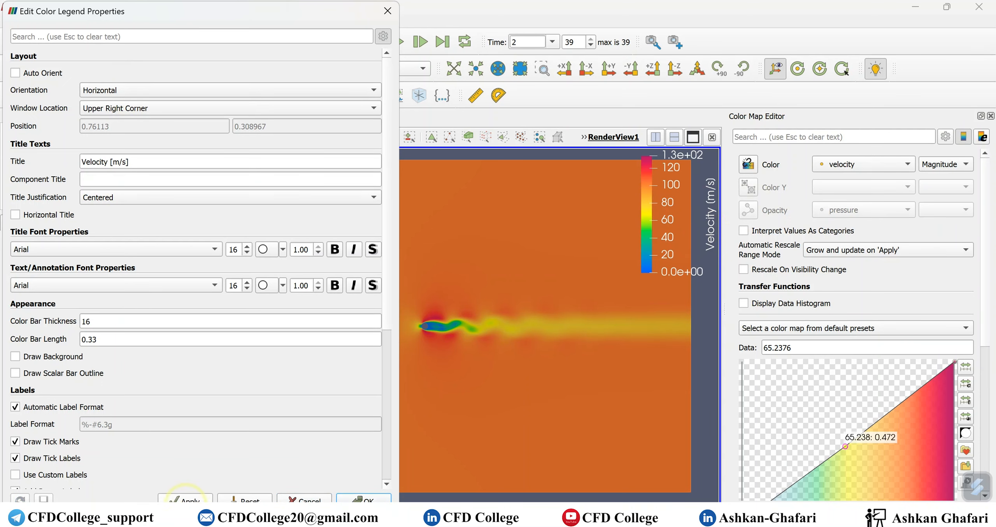
{"action": "left_click", "coordinate": [185, 498]}
{"action": "left_click", "coordinate": [626, 158]}
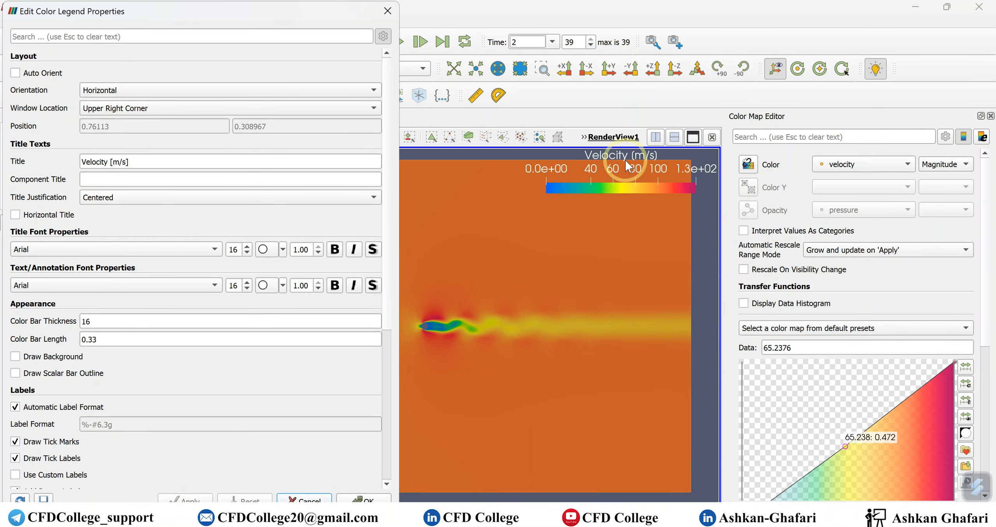
Set the color legend's title justification to Right and apply it
{"action": "left_click", "coordinate": [90, 197]}
{"action": "left_click", "coordinate": [89, 213]}
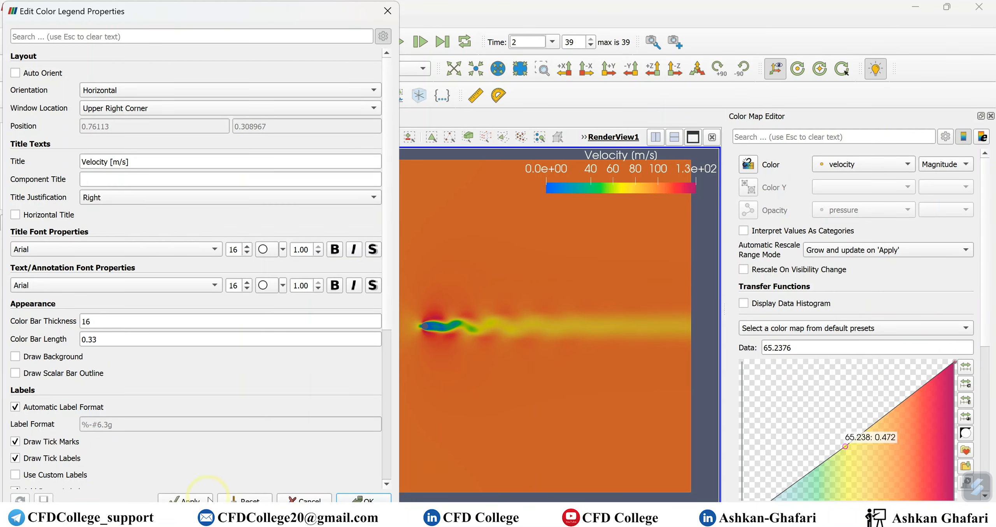
{"action": "left_click", "coordinate": [186, 499]}
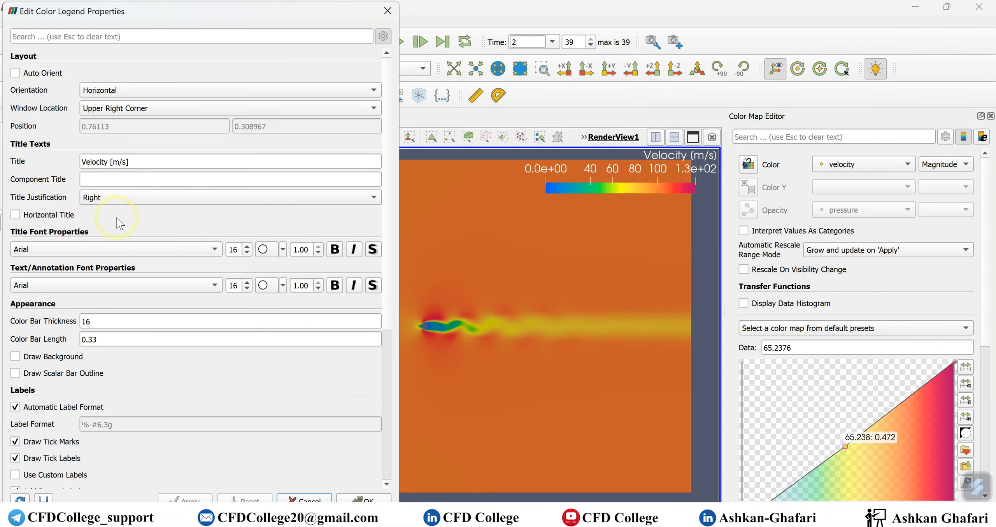
Set the color legend's orientation back to Vertical and turn on Horizontal Title, applying both changes
{"action": "left_click", "coordinate": [104, 91]}
{"action": "left_click", "coordinate": [116, 106]}
{"action": "left_click", "coordinate": [186, 499]}
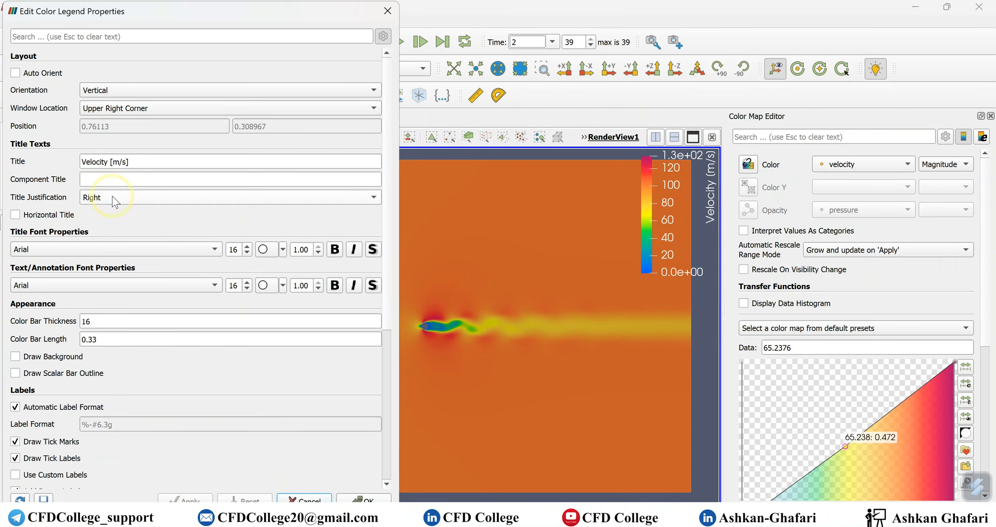
{"action": "left_click", "coordinate": [52, 220]}
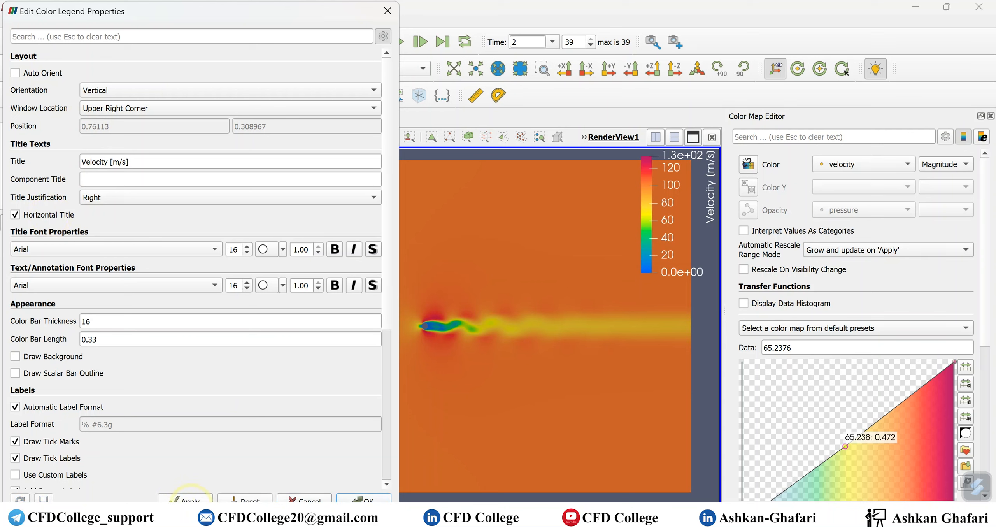
{"action": "left_click", "coordinate": [190, 499]}
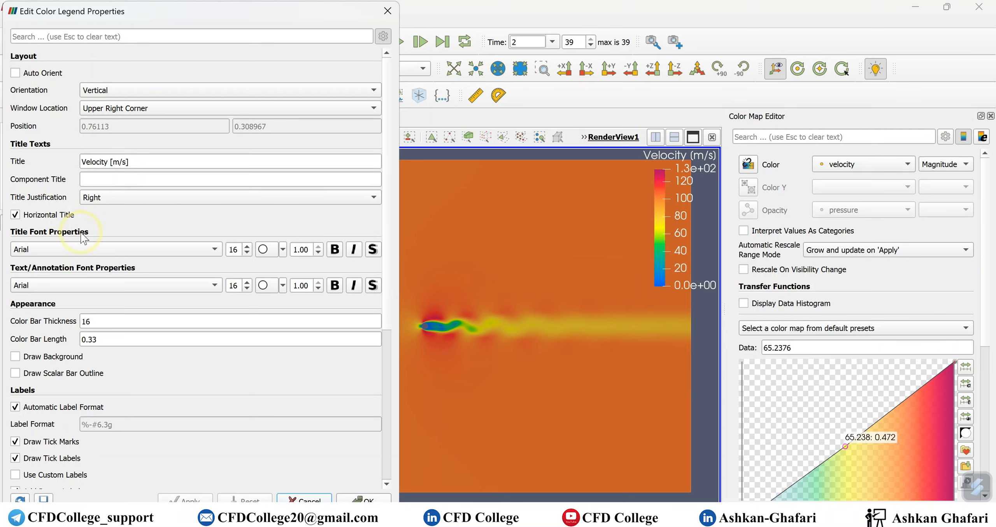
Set the color legend's title font to Times in bold and apply it
{"action": "left_click", "coordinate": [118, 250]}
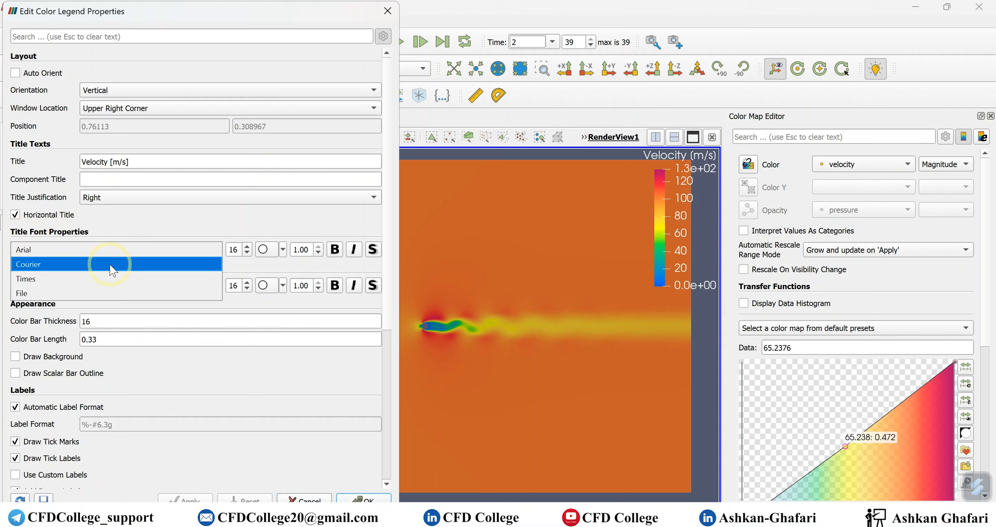
{"action": "left_click", "coordinate": [102, 281]}
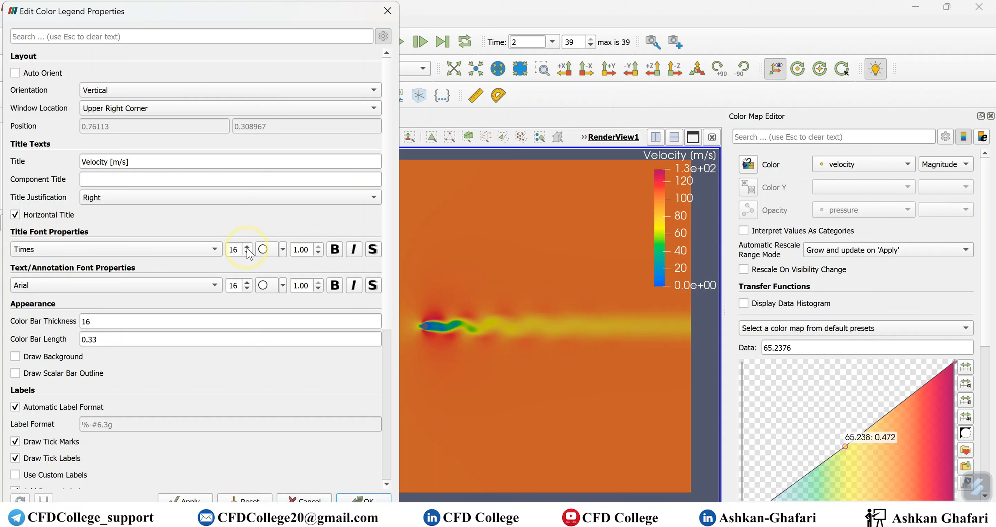
{"action": "left_click", "coordinate": [334, 253]}
{"action": "left_click", "coordinate": [195, 499]}
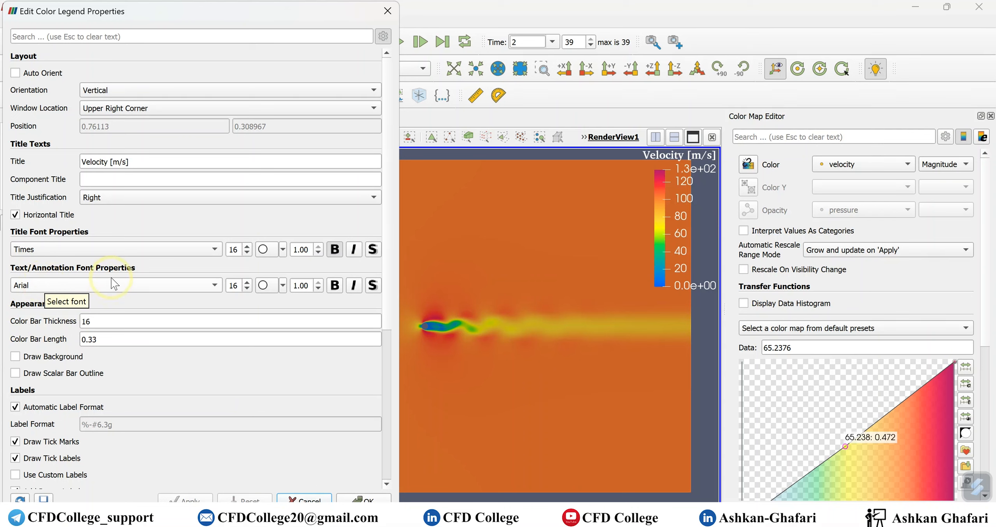
Set the legend's text/annotation font to Times, size 14, in the Background 2 color, and apply it
{"action": "left_click", "coordinate": [63, 284]}
{"action": "left_click", "coordinate": [59, 316]}
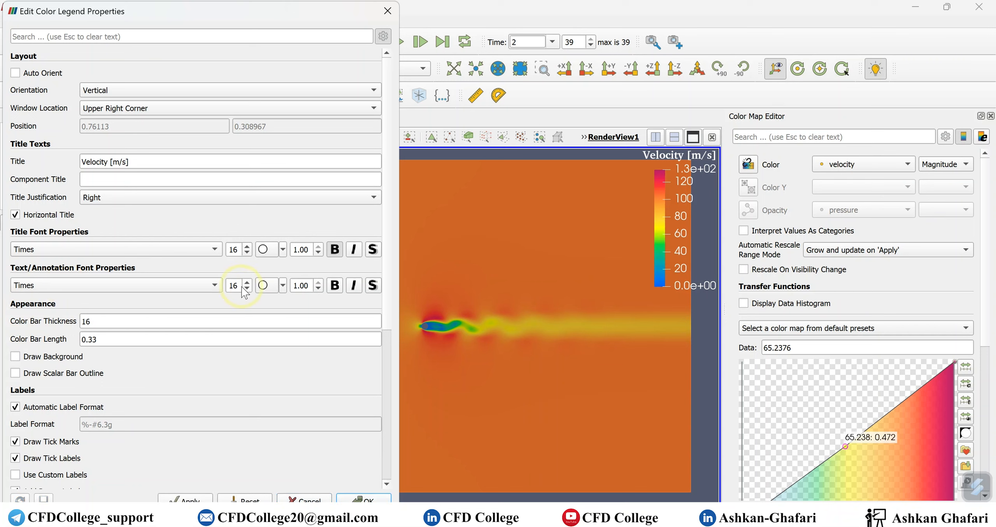
{"action": "left_click", "coordinate": [247, 289]}
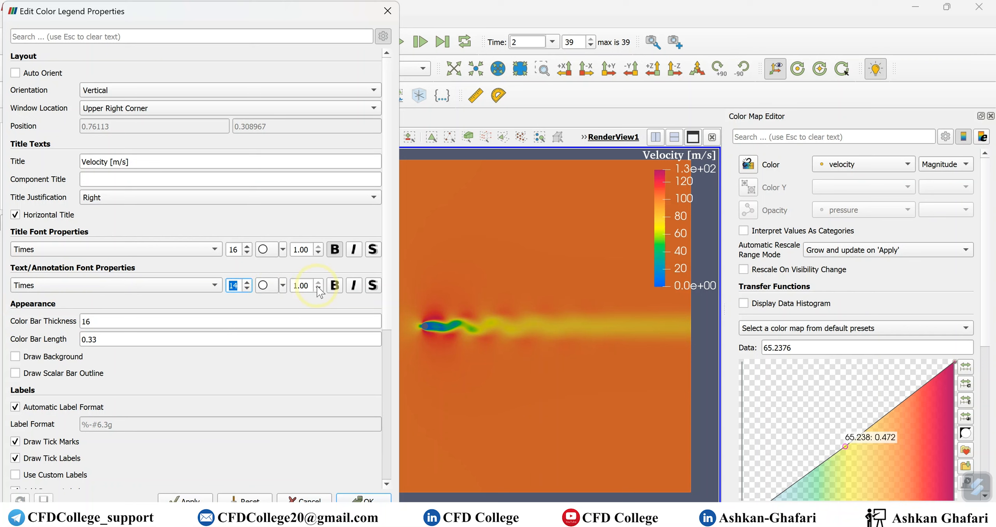
{"action": "left_click", "coordinate": [283, 287]}
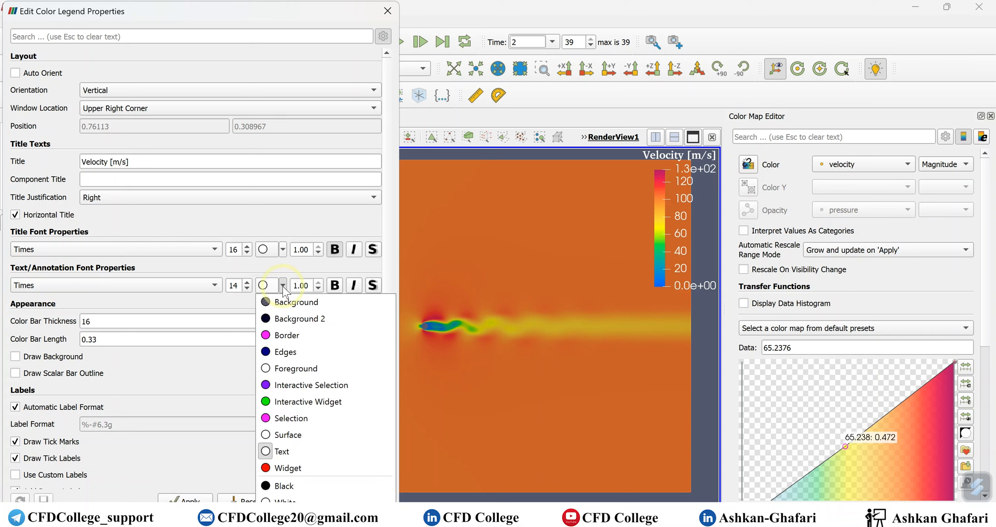
{"action": "left_click", "coordinate": [287, 323]}
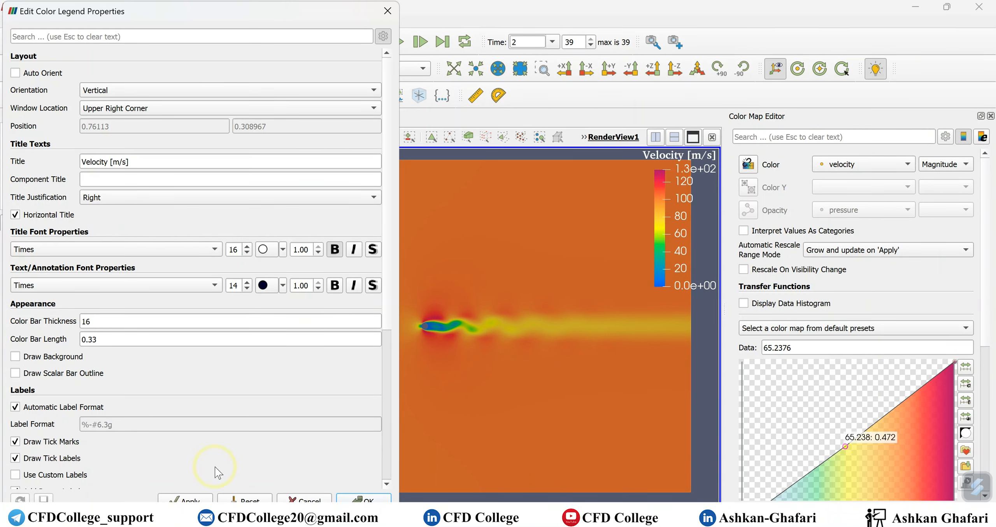
{"action": "left_click", "coordinate": [183, 499]}
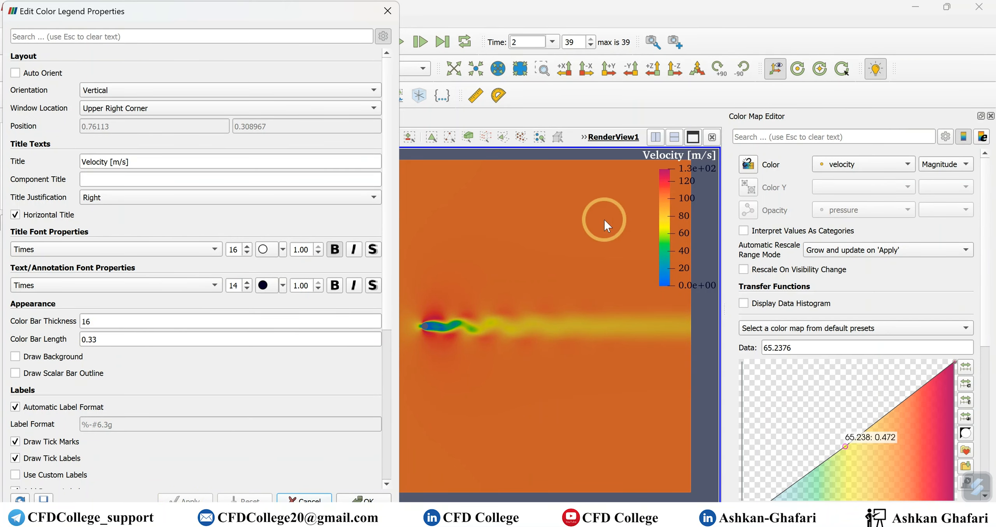
Set the Color Bar Thickness to 32, apply it, and close the color legend properties
{"action": "scroll", "coordinate": [99, 316], "scroll_direction": "down", "scroll_amount": 1}
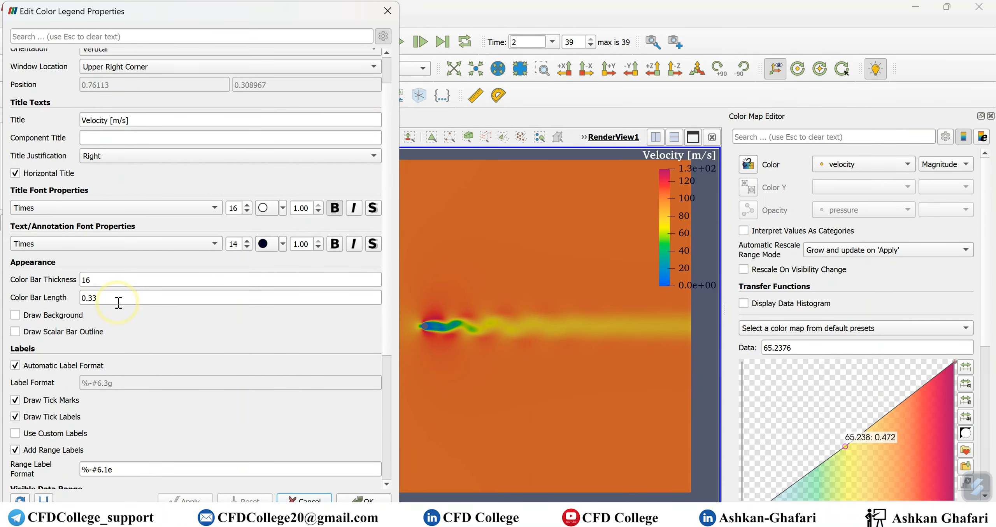
{"action": "double_click", "coordinate": [97, 281]}
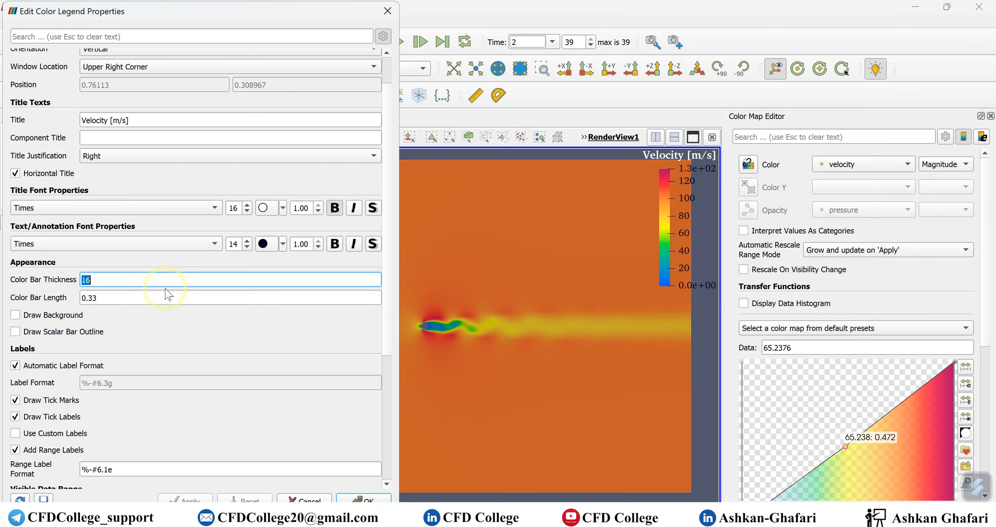
{"action": "type", "text": "32"}
{"action": "left_click", "coordinate": [185, 500]}
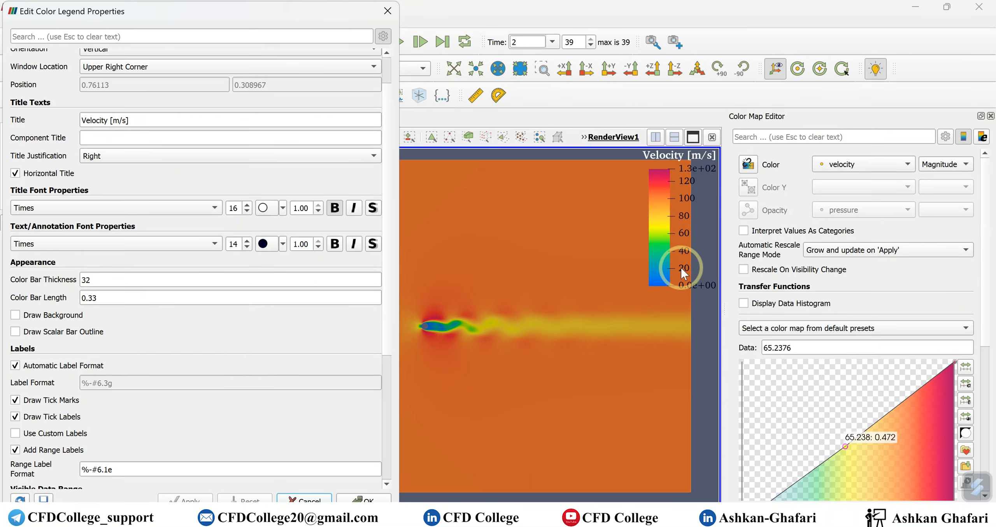
{"action": "left_click", "coordinate": [305, 499]}
Stretch the color bar downward in the view to a length of about 0.61, and set its Color Bar Length to 0.5
{"action": "left_click_drag", "start_coordinate": [676, 287], "coordinate": [680, 386]}
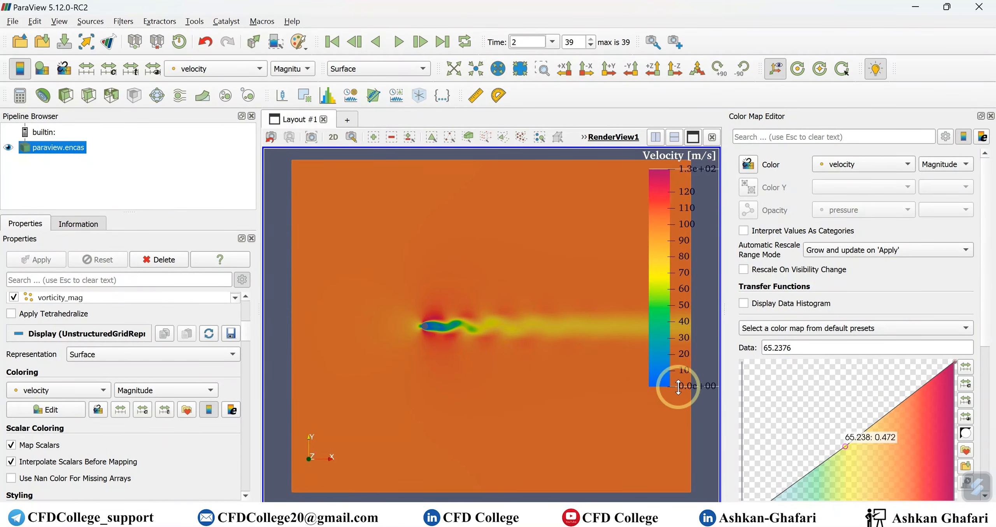
{"action": "left_click", "coordinate": [983, 137]}
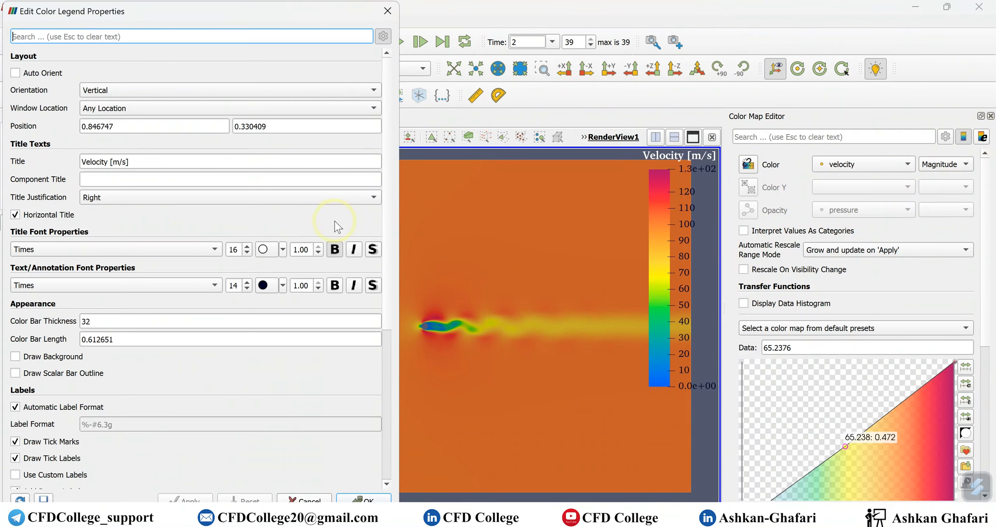
{"action": "double_click", "coordinate": [158, 342]}
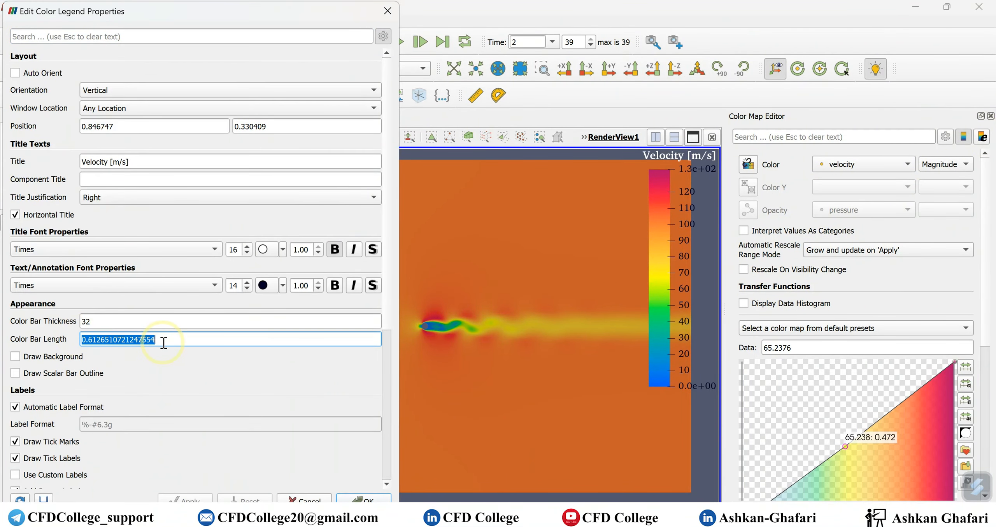
{"action": "type", "text": "0.5"}
{"action": "key", "text": "Return"}
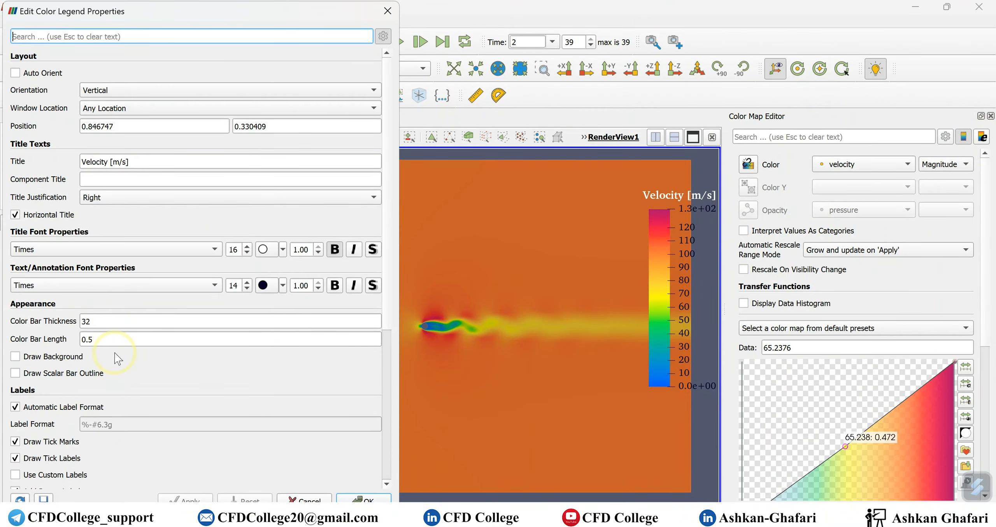
Toggle the legend's Add Range Labels option off, on and off again, applying each change to compare the end labels
{"action": "scroll", "coordinate": [113, 353], "scroll_direction": "down", "scroll_amount": 4}
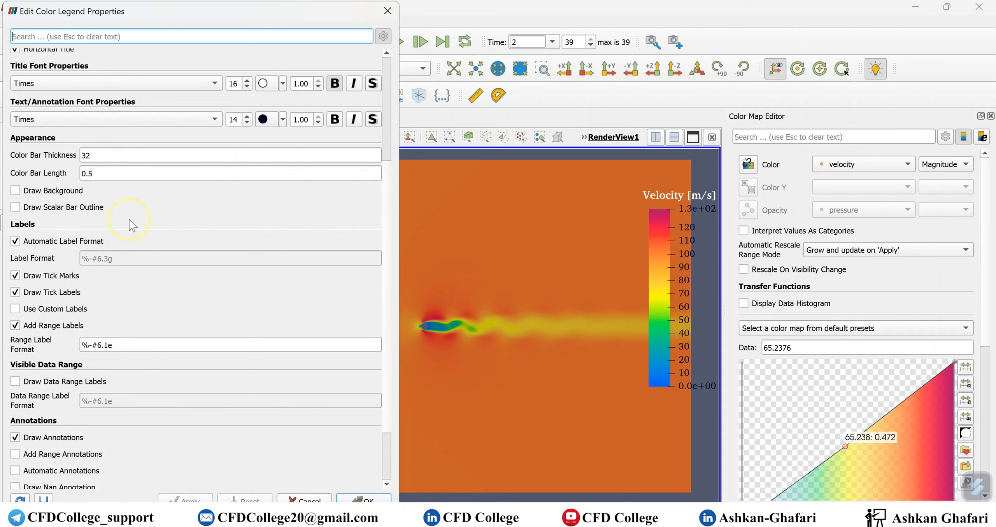
{"action": "scroll", "coordinate": [132, 222], "scroll_direction": "down", "scroll_amount": 2}
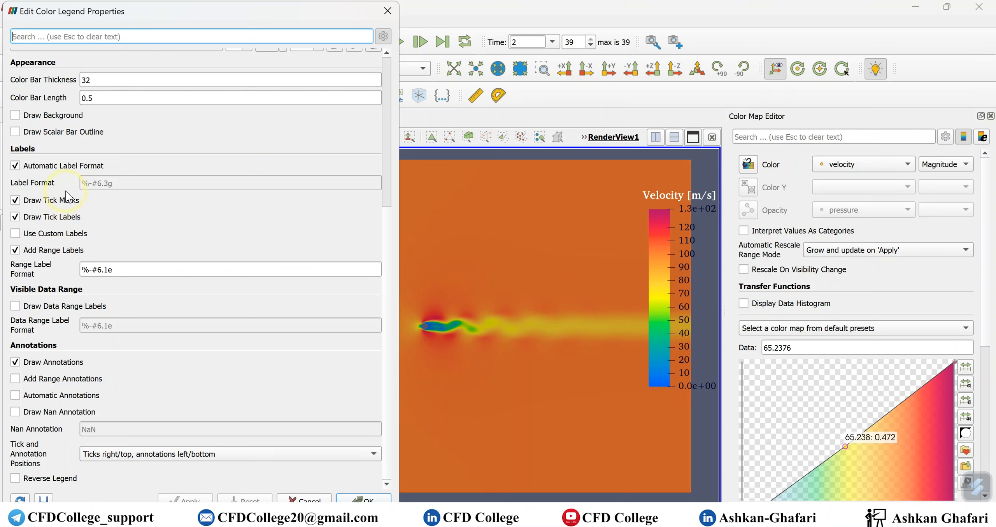
{"action": "mouse_move", "coordinate": [34, 257]}
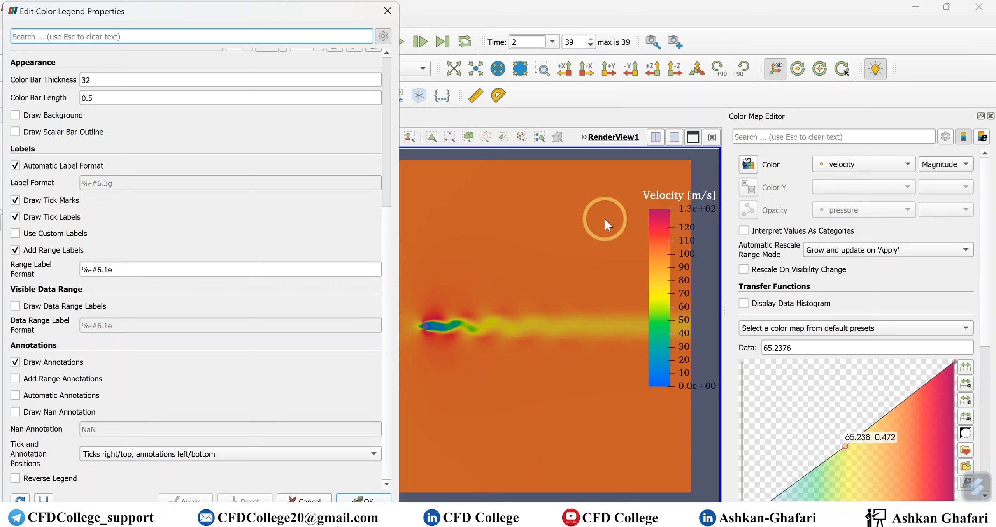
{"action": "left_click", "coordinate": [15, 250]}
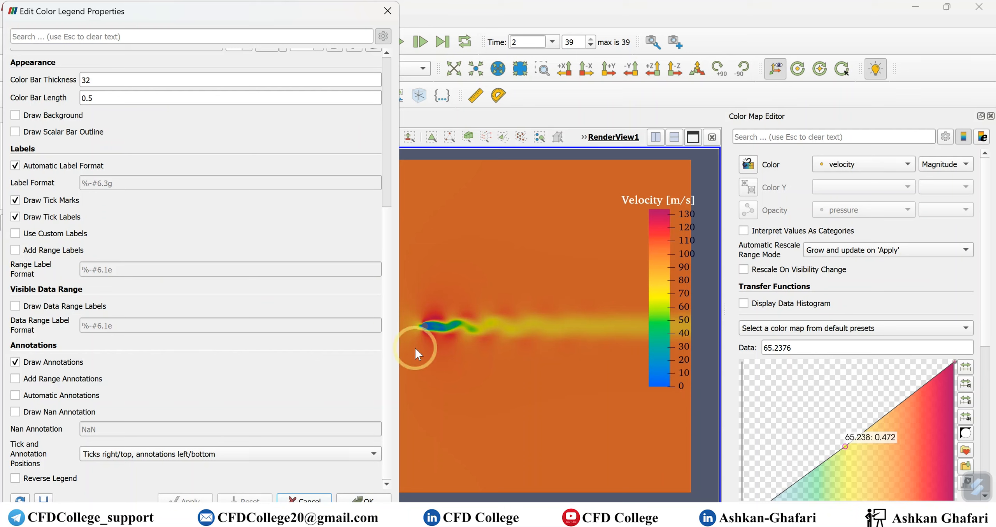
{"action": "left_click", "coordinate": [50, 251]}
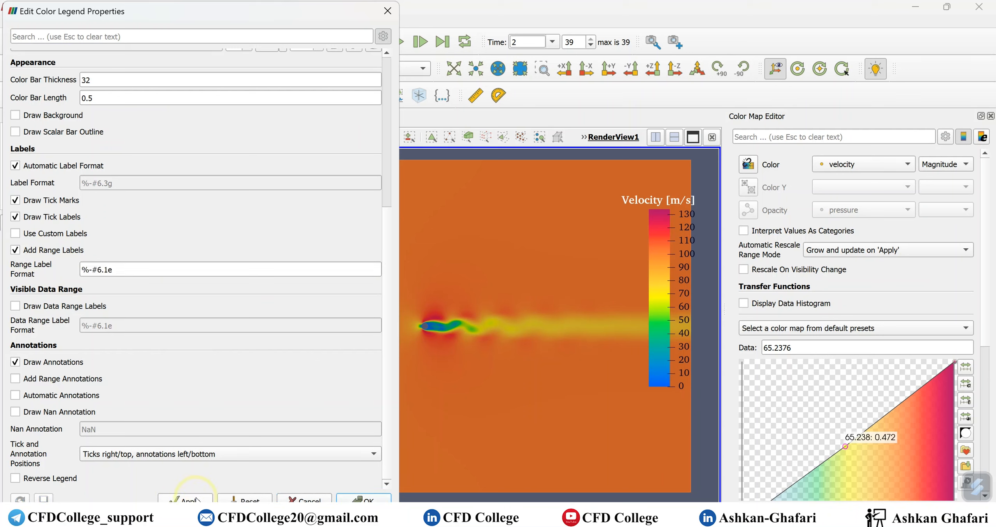
{"action": "left_click", "coordinate": [197, 500]}
{"action": "left_click", "coordinate": [34, 250]}
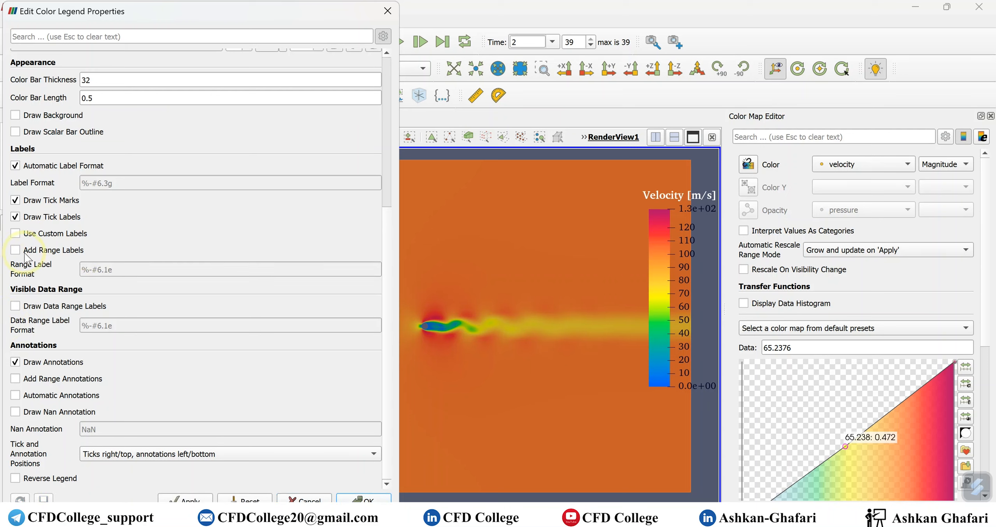
{"action": "left_click", "coordinate": [190, 499]}
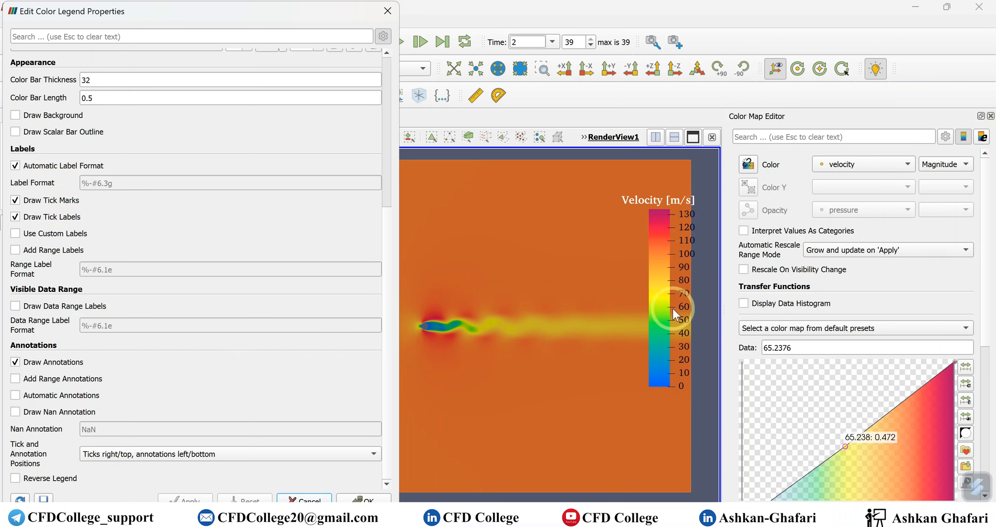
Turn the legend's Draw Tick Marks option off and back on, applying each change
{"action": "left_click", "coordinate": [15, 200]}
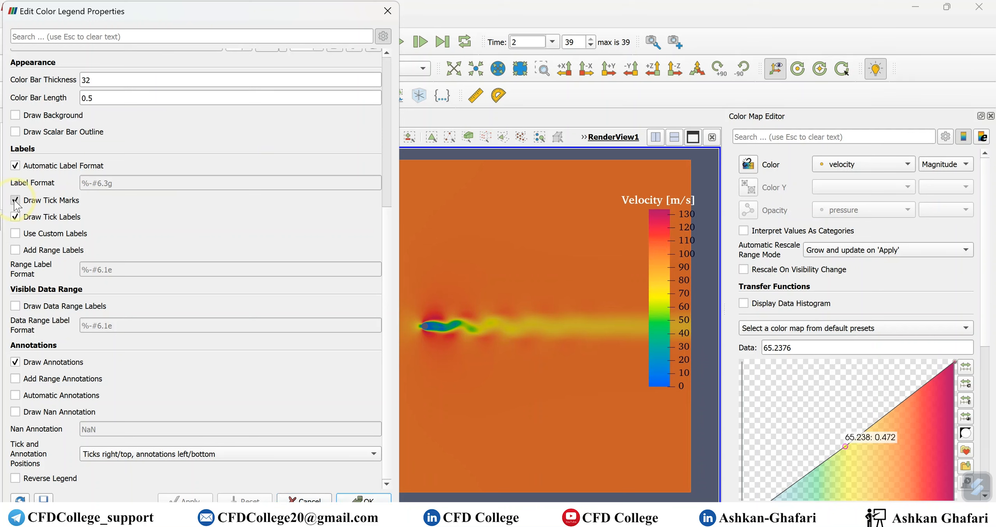
{"action": "left_click", "coordinate": [183, 499]}
{"action": "left_click", "coordinate": [15, 200]}
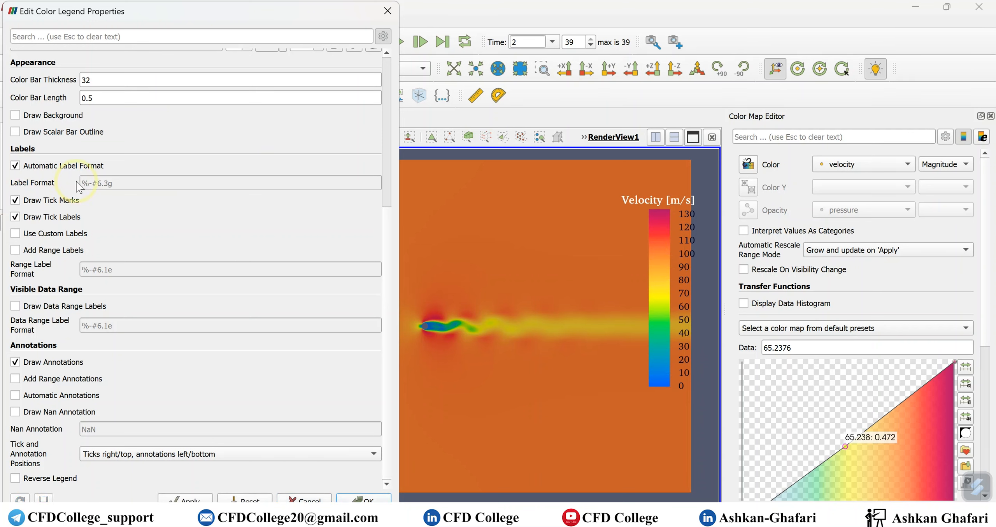
{"action": "left_click", "coordinate": [183, 499]}
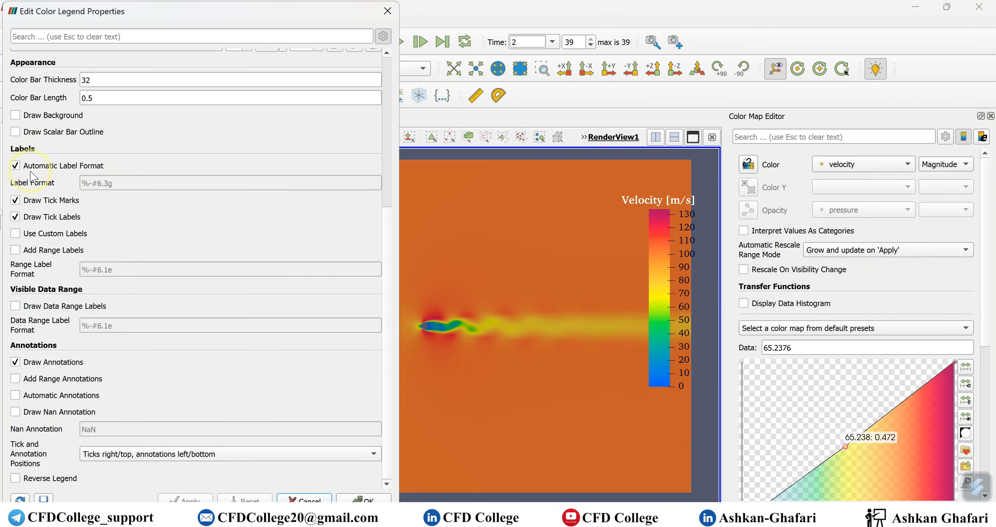
Turn off Automatic Label Format and apply the label format %-#6.3f to the color legend
{"action": "left_click", "coordinate": [79, 166]}
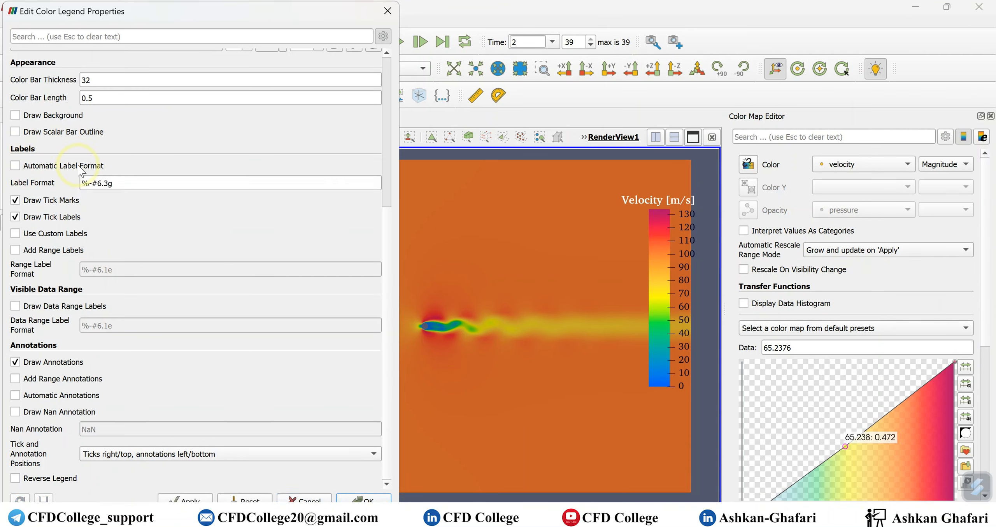
{"action": "left_click", "coordinate": [107, 186]}
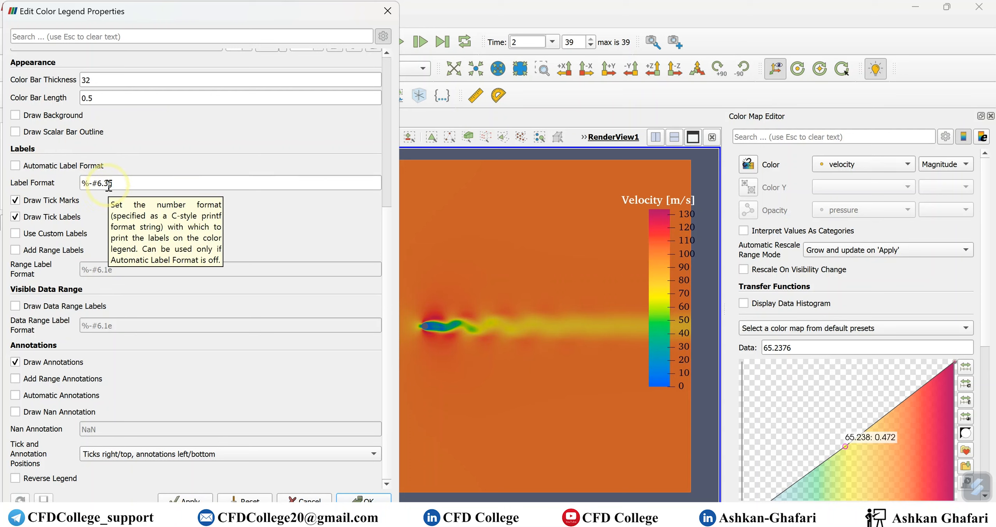
{"action": "left_click", "coordinate": [113, 184]}
{"action": "left_click", "coordinate": [114, 184]}
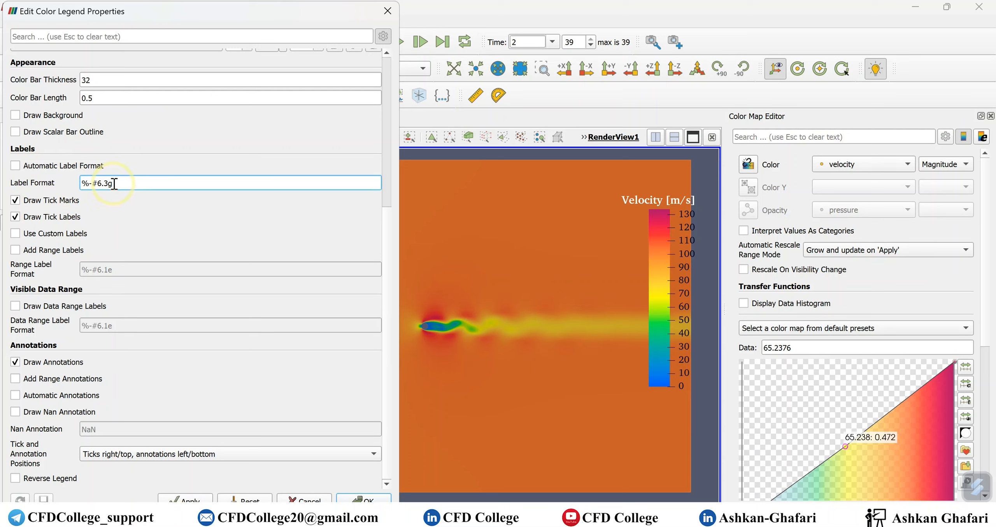
{"action": "type", "text": "f"}
{"action": "left_click", "coordinate": [202, 501]}
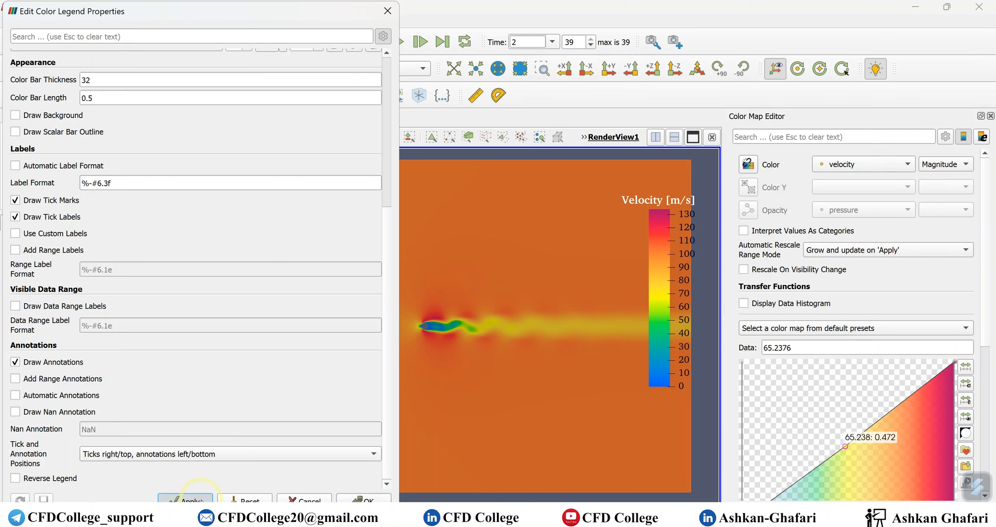
Change the color legend's label format to %-#6.1f and apply it
{"action": "left_click_drag", "start_coordinate": [110, 185], "coordinate": [84, 184]}
{"action": "left_click", "coordinate": [123, 183]}
{"action": "left_click", "coordinate": [110, 186]}
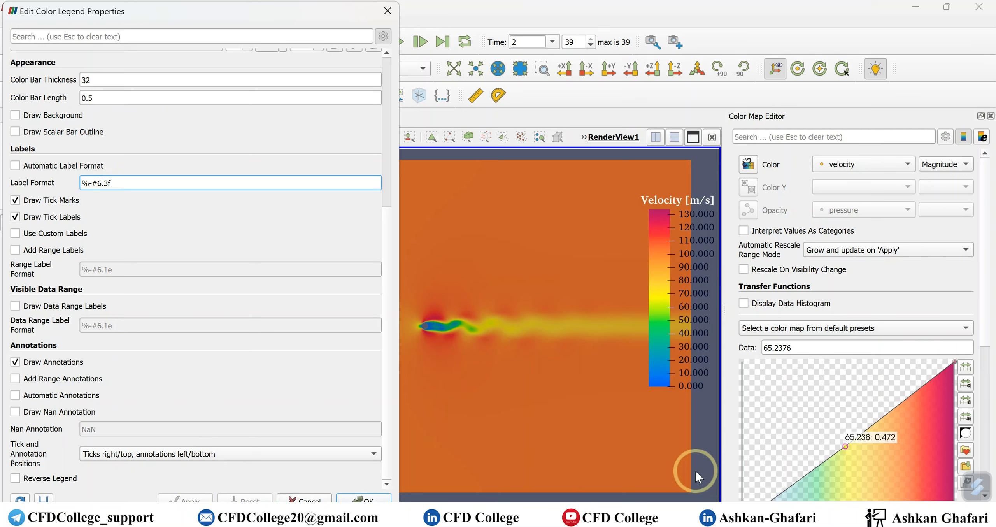
{"action": "left_click", "coordinate": [109, 183]}
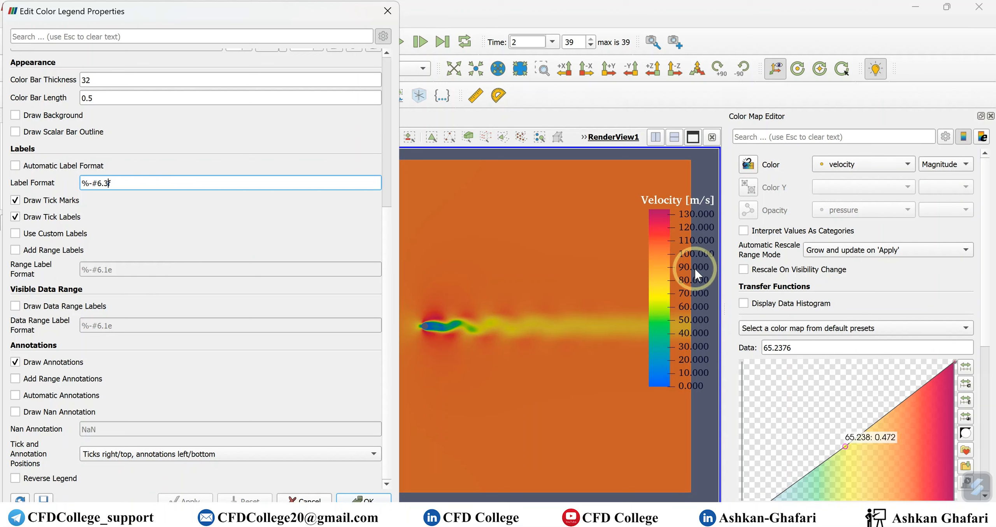
{"action": "key", "text": "BackSpace"}
{"action": "type", "text": "1"}
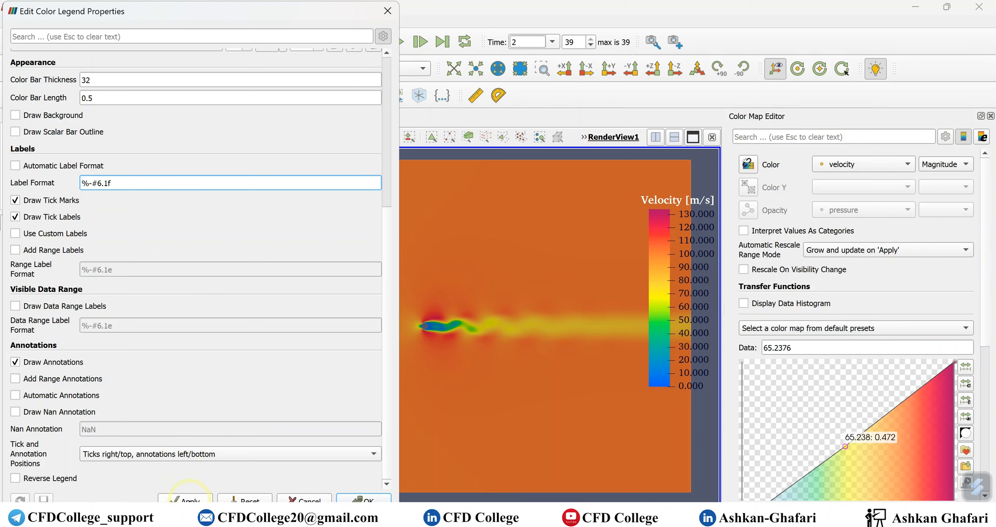
{"action": "left_click", "coordinate": [186, 499]}
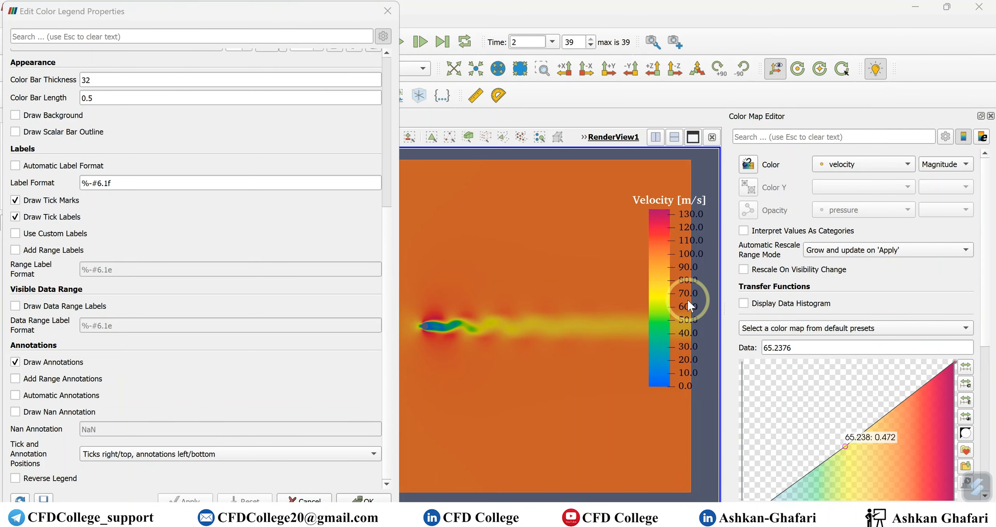
Change the color legend's label format to the exponential form %-#6.1e and apply it
{"action": "triple_click", "coordinate": [119, 184]}
{"action": "left_click", "coordinate": [119, 183]}
{"action": "key", "text": "BackSpace"}
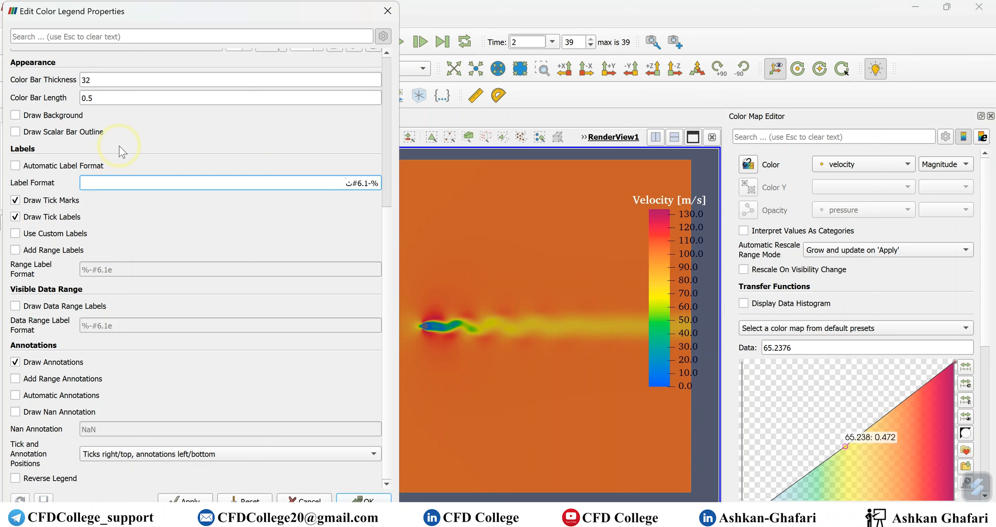
{"action": "type", "text": "e"}
{"action": "left_click", "coordinate": [183, 495]}
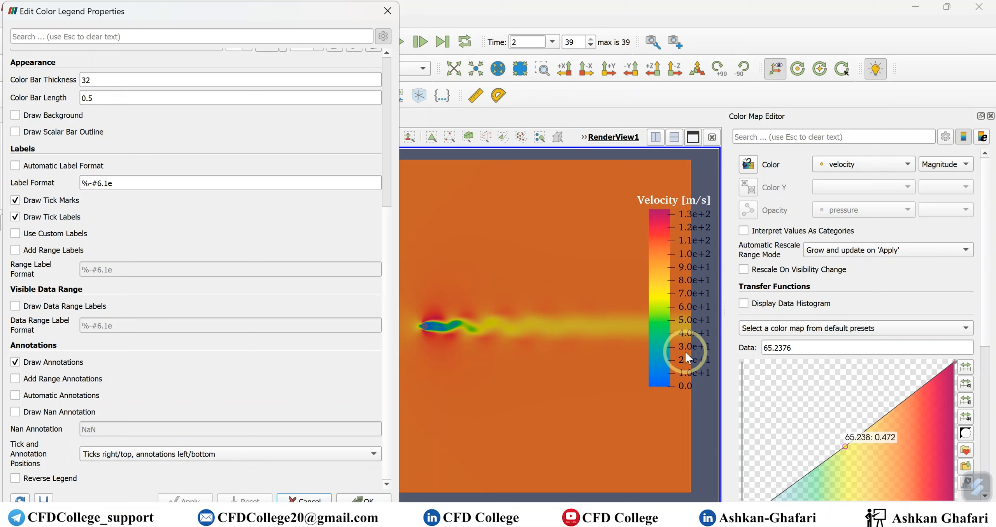
Re-enable Automatic Label Format for the color legend, apply it, and close the legend properties and Color Map Editor
{"action": "left_click", "coordinate": [15, 166]}
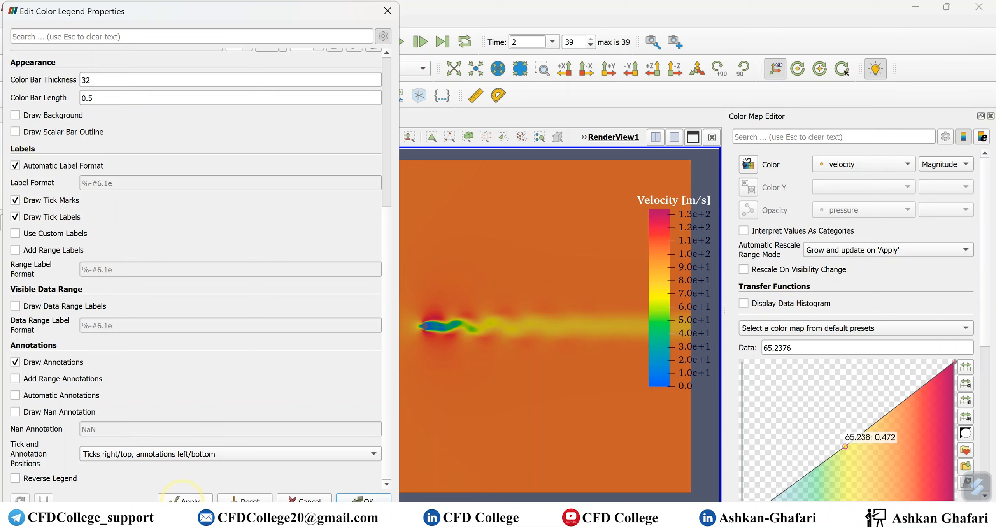
{"action": "left_click", "coordinate": [185, 498]}
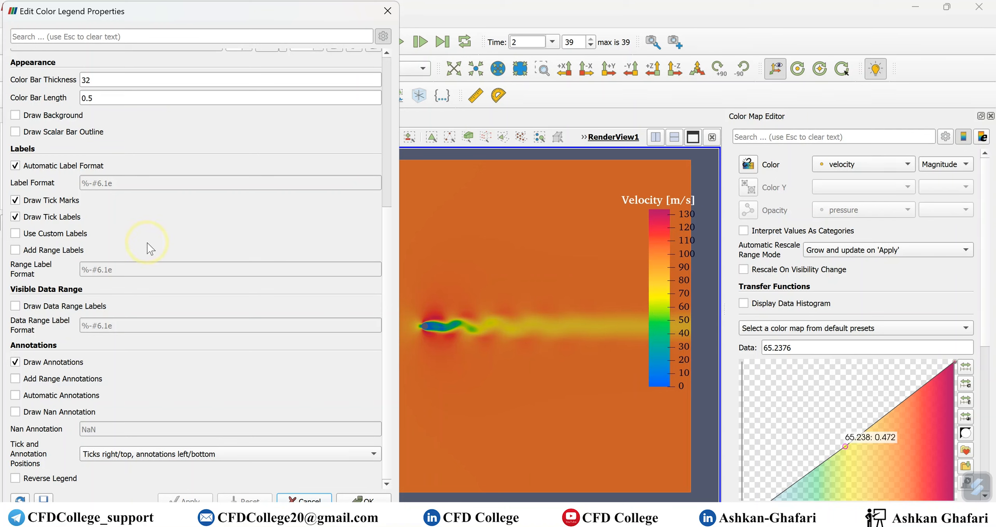
{"action": "scroll", "coordinate": [147, 242], "scroll_direction": "up", "scroll_amount": 5}
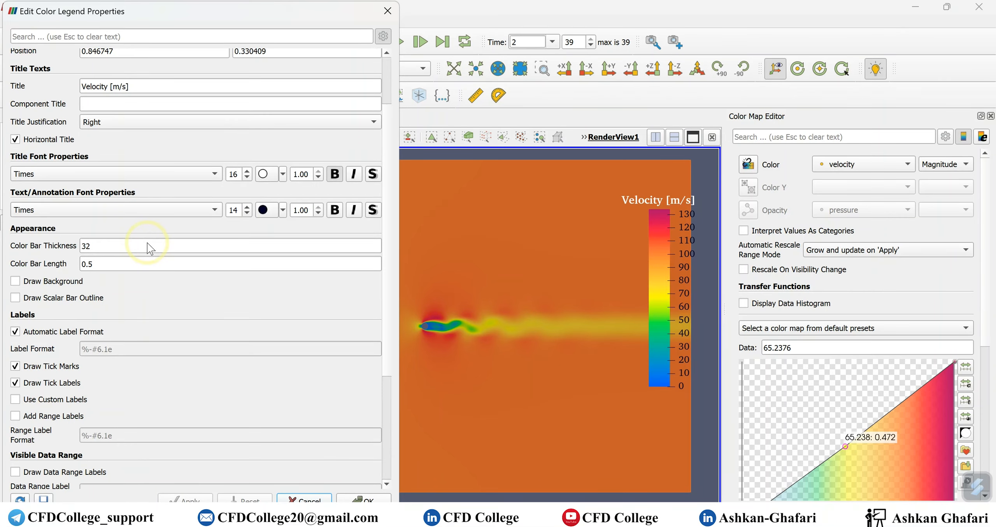
{"action": "scroll", "coordinate": [147, 243], "scroll_direction": "up", "scroll_amount": 2}
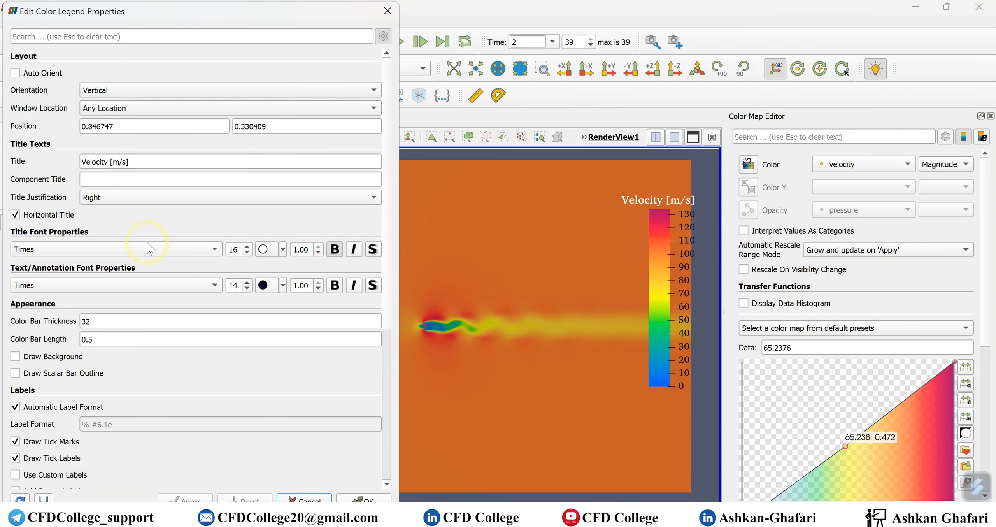
{"action": "scroll", "coordinate": [167, 236], "scroll_direction": "down", "scroll_amount": 6}
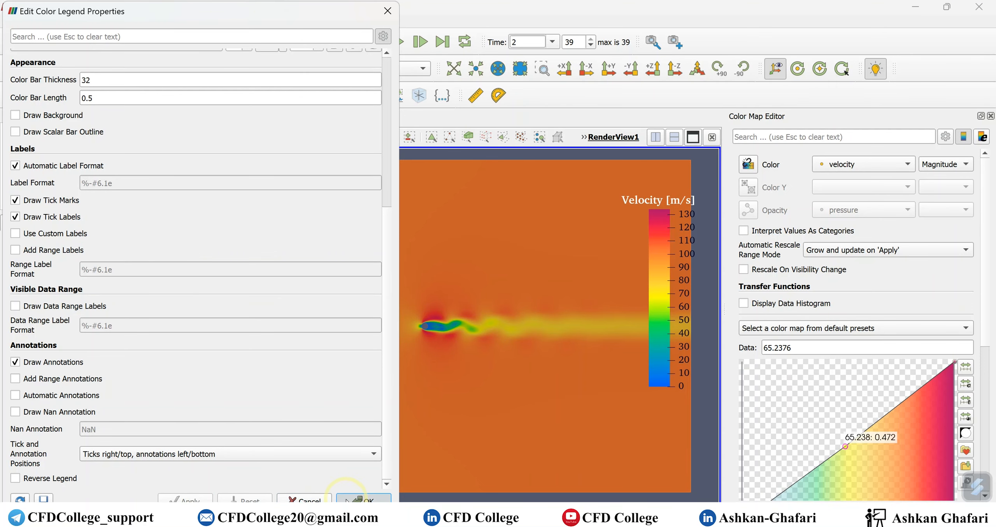
{"action": "left_click", "coordinate": [364, 500]}
{"action": "left_click", "coordinate": [991, 116]}
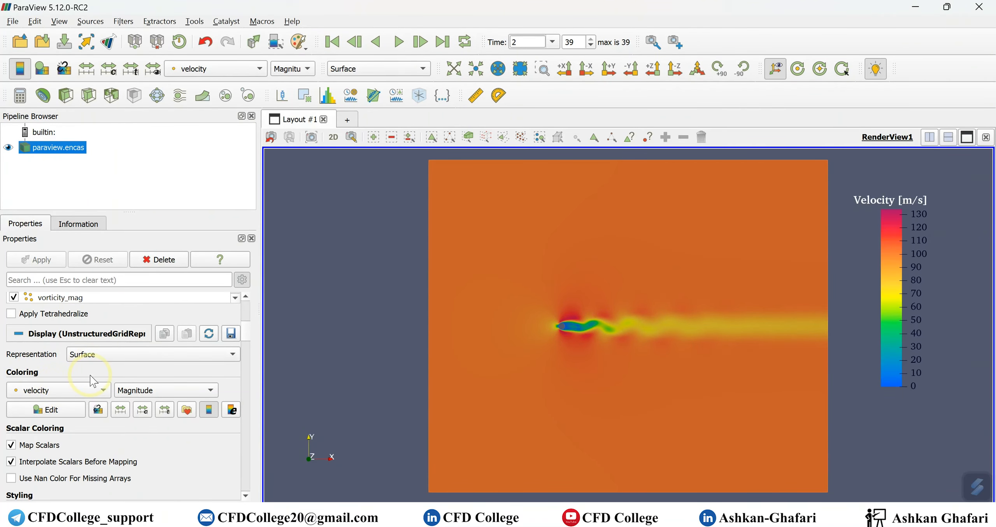
Turn off the color palette for the render view background and set its single color to white (#ffffff)
{"action": "scroll", "coordinate": [90, 375], "scroll_direction": "down", "scroll_amount": 3}
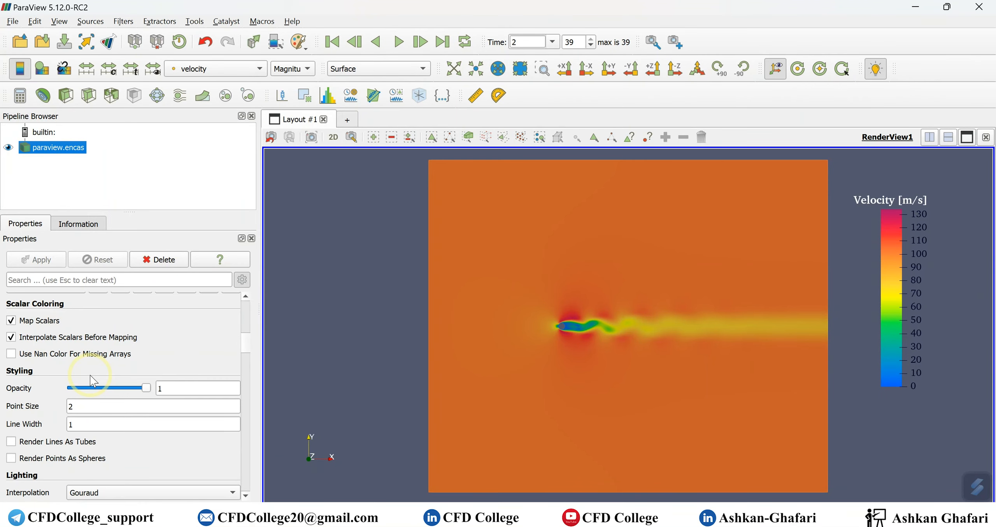
{"action": "scroll", "coordinate": [91, 375], "scroll_direction": "down", "scroll_amount": 2}
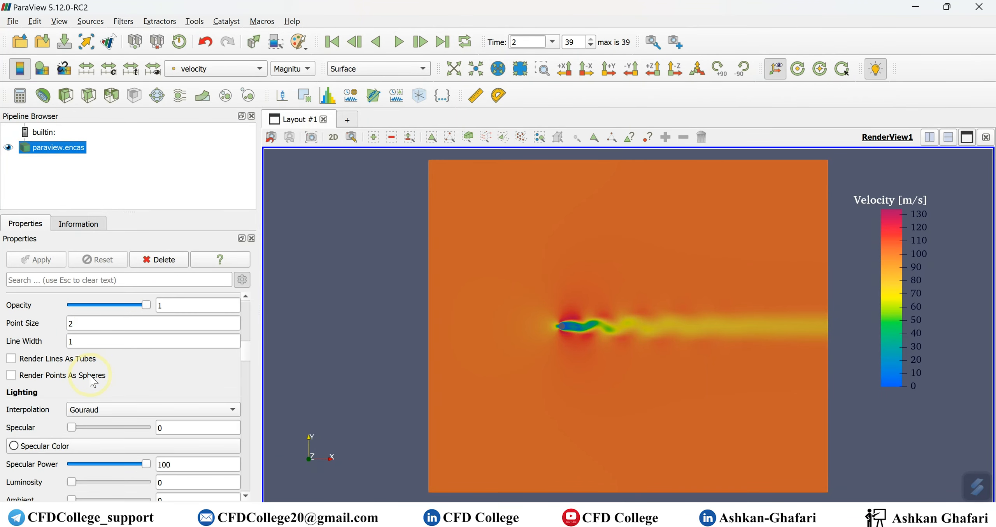
{"action": "scroll", "coordinate": [90, 375], "scroll_direction": "down", "scroll_amount": 15}
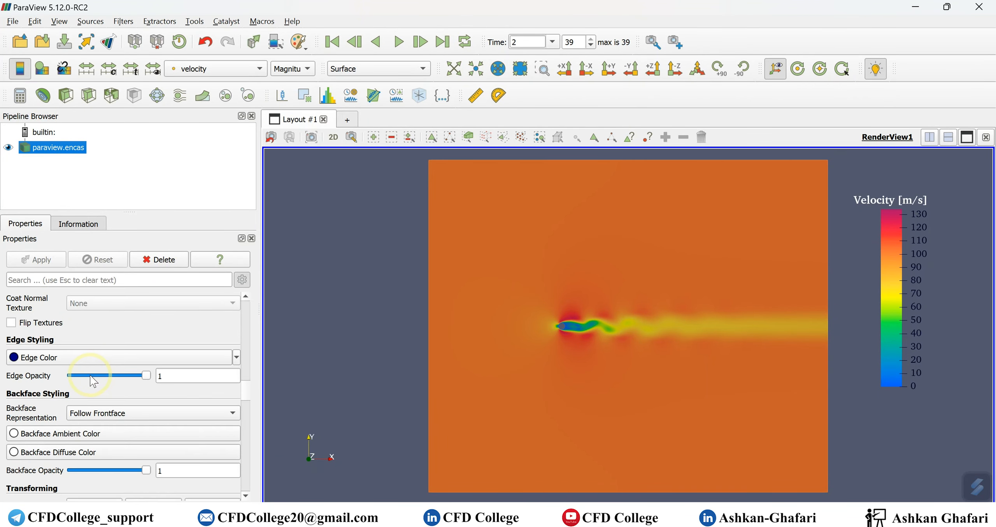
{"action": "scroll", "coordinate": [91, 375], "scroll_direction": "up", "scroll_amount": 2}
{"action": "scroll", "coordinate": [90, 375], "scroll_direction": "down", "scroll_amount": 12}
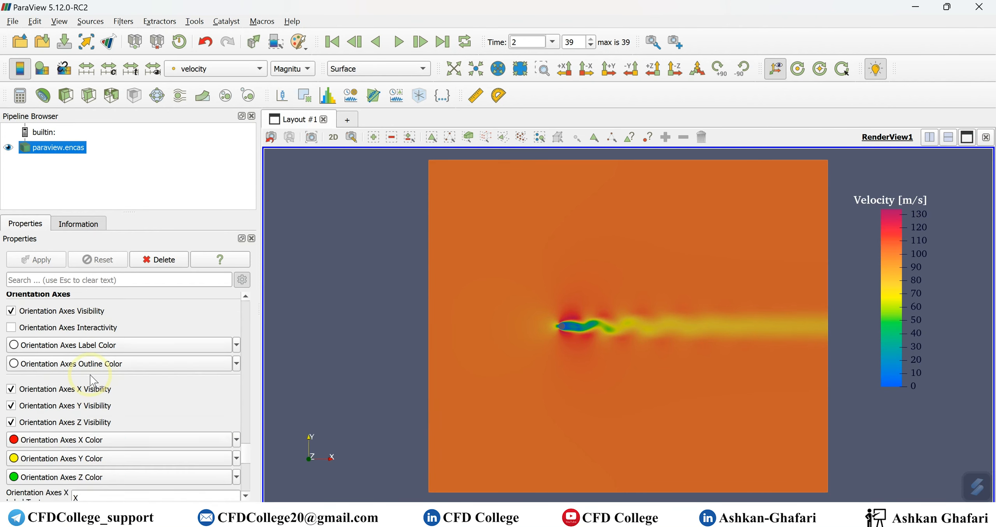
{"action": "scroll", "coordinate": [90, 375], "scroll_direction": "down", "scroll_amount": 3}
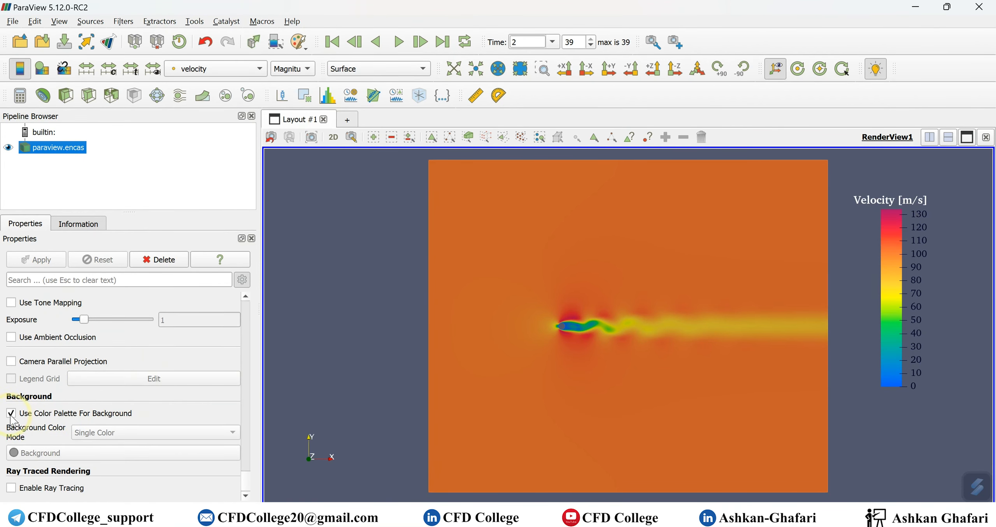
{"action": "left_click", "coordinate": [89, 452]}
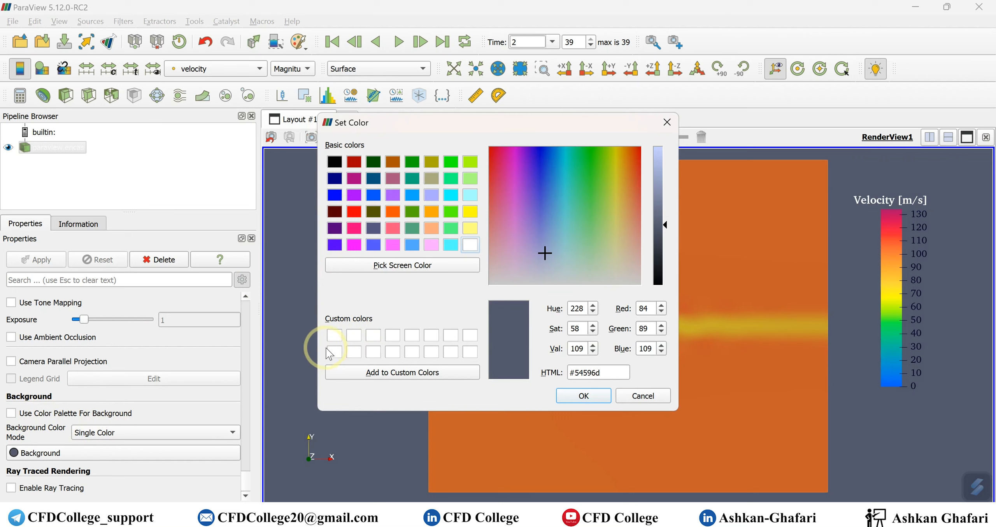
{"action": "left_click", "coordinate": [337, 338]}
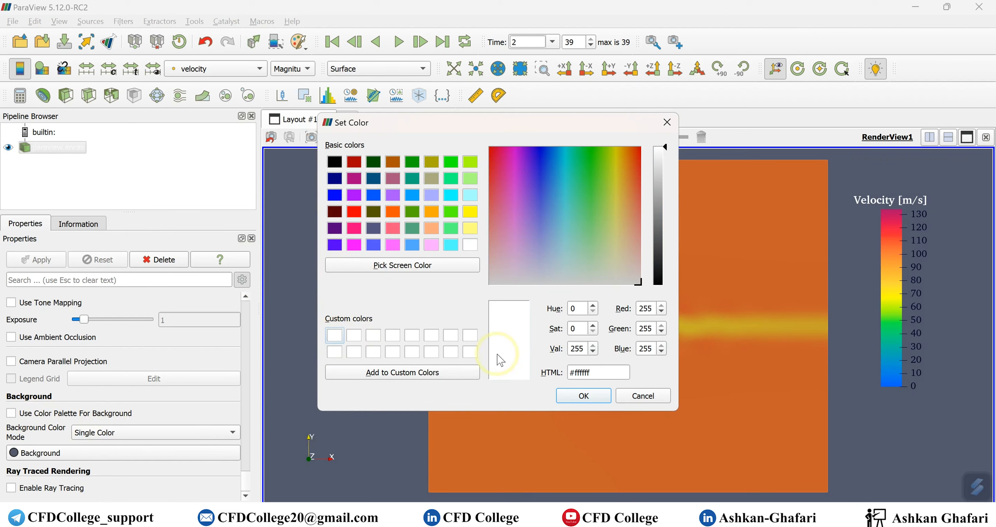
{"action": "left_click", "coordinate": [579, 397]}
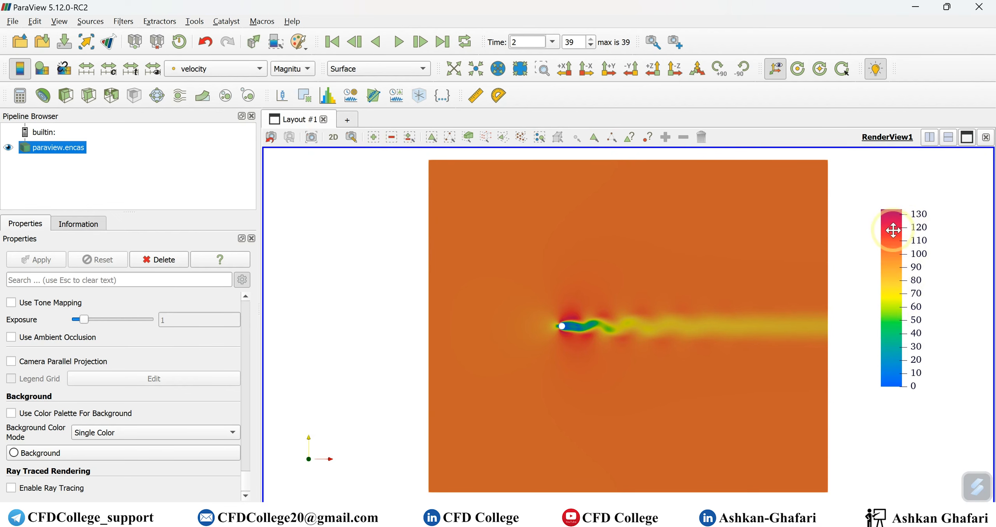
Reopen the velocity color legend properties and apply black (#000000) as the title font color
{"action": "left_click", "coordinate": [42, 68]}
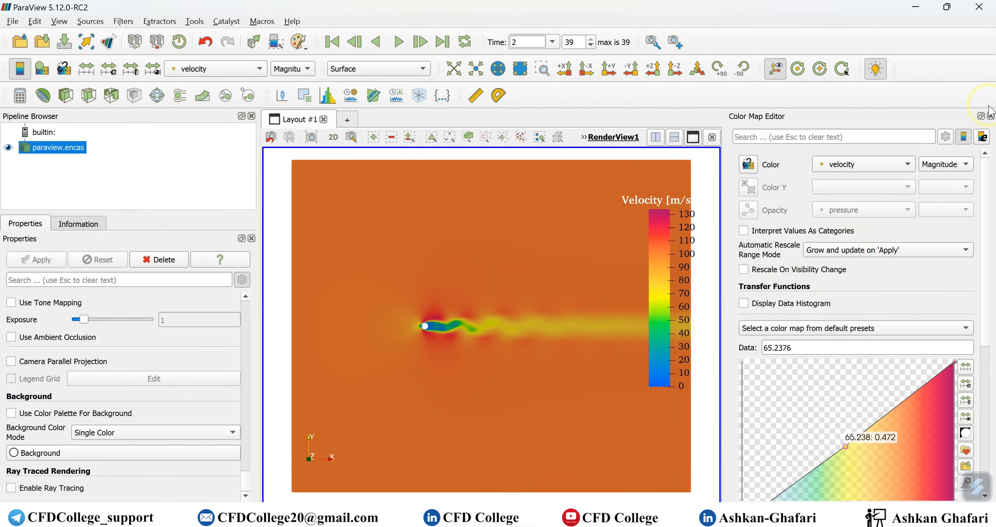
{"action": "left_click", "coordinate": [982, 138]}
{"action": "left_click", "coordinate": [262, 251]}
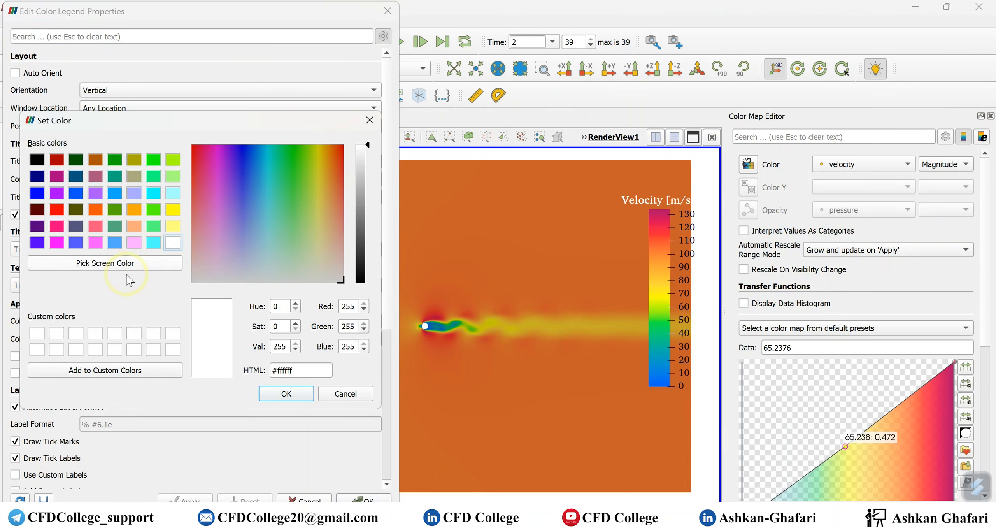
{"action": "left_click", "coordinate": [37, 159]}
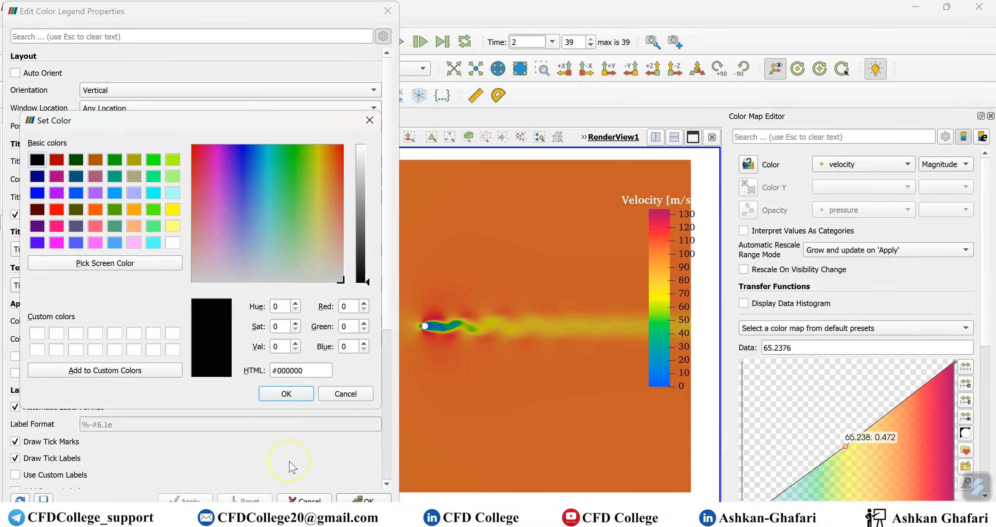
{"action": "left_click", "coordinate": [299, 393]}
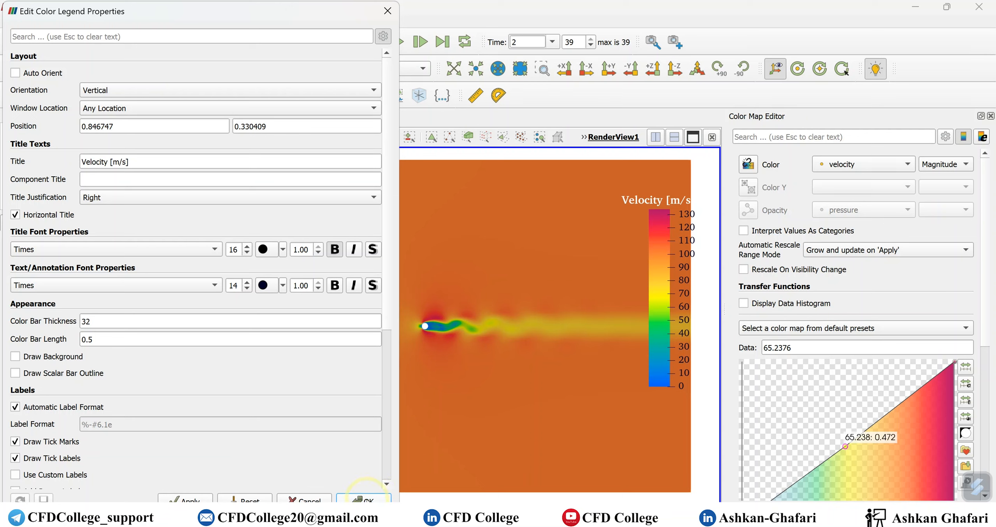
{"action": "left_click", "coordinate": [177, 499]}
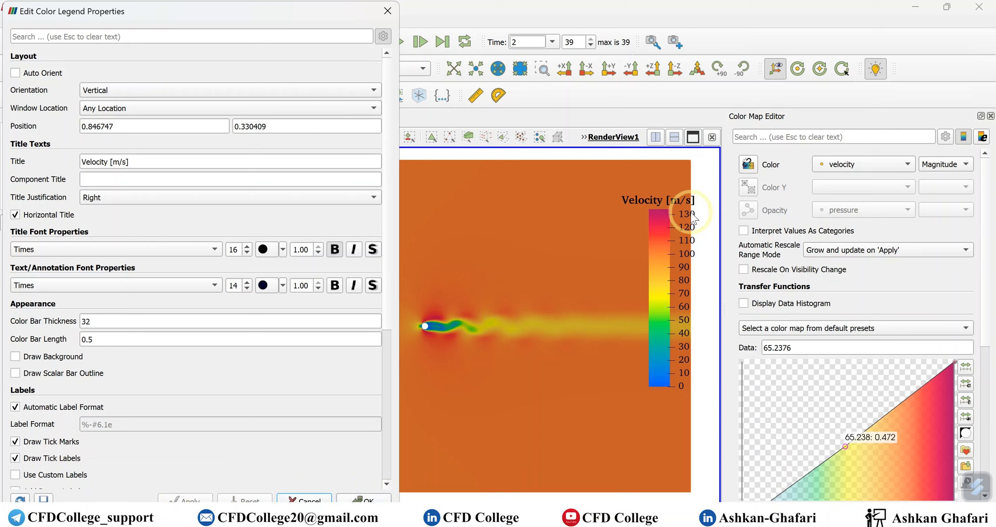
Draw a black scalar bar outline on the color legend, and move the legend slightly down and closer to the flow domain
{"action": "left_click", "coordinate": [63, 376]}
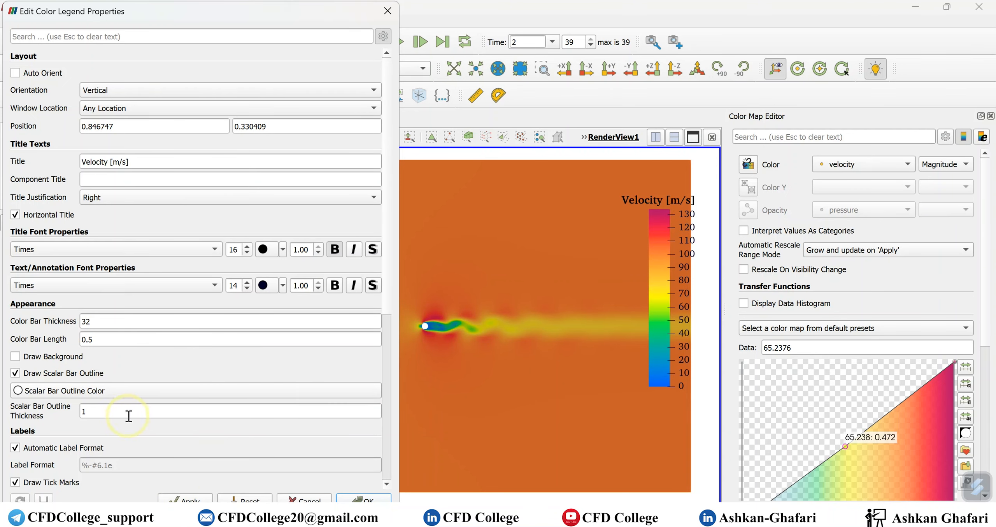
{"action": "left_click", "coordinate": [129, 390]}
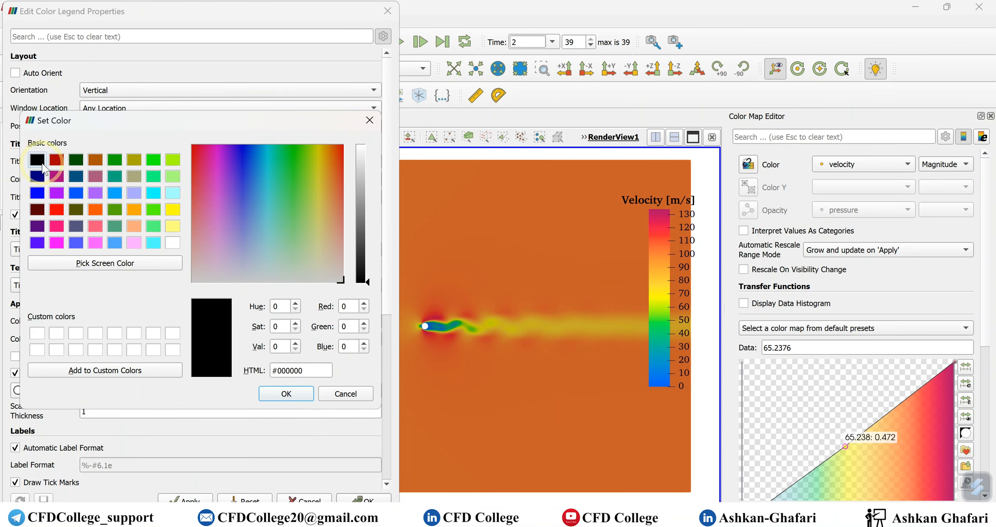
{"action": "left_click", "coordinate": [287, 393]}
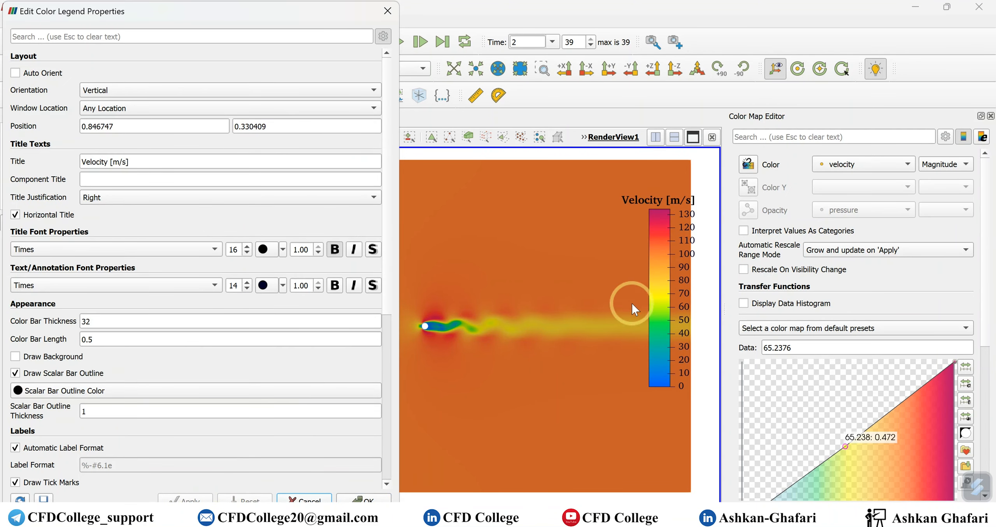
{"action": "left_click", "coordinate": [364, 499]}
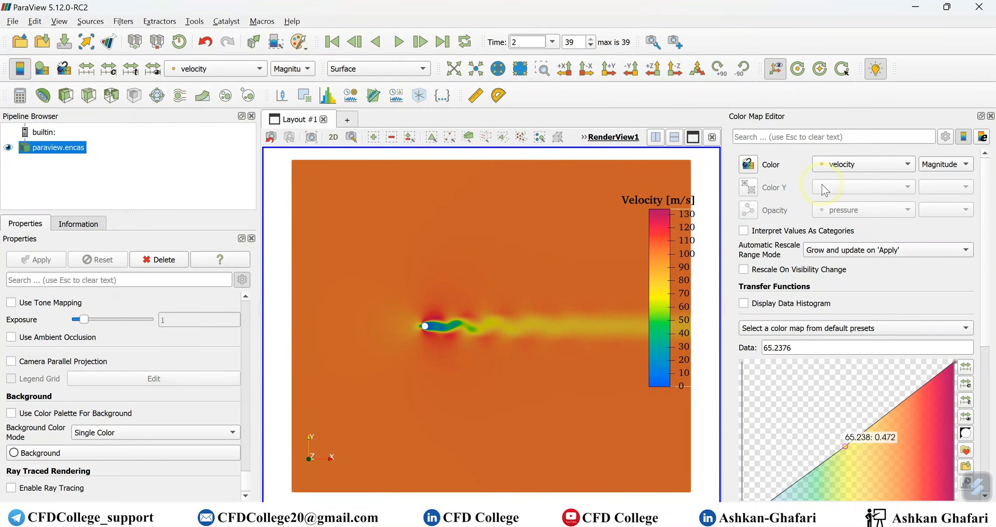
{"action": "left_click", "coordinate": [991, 116]}
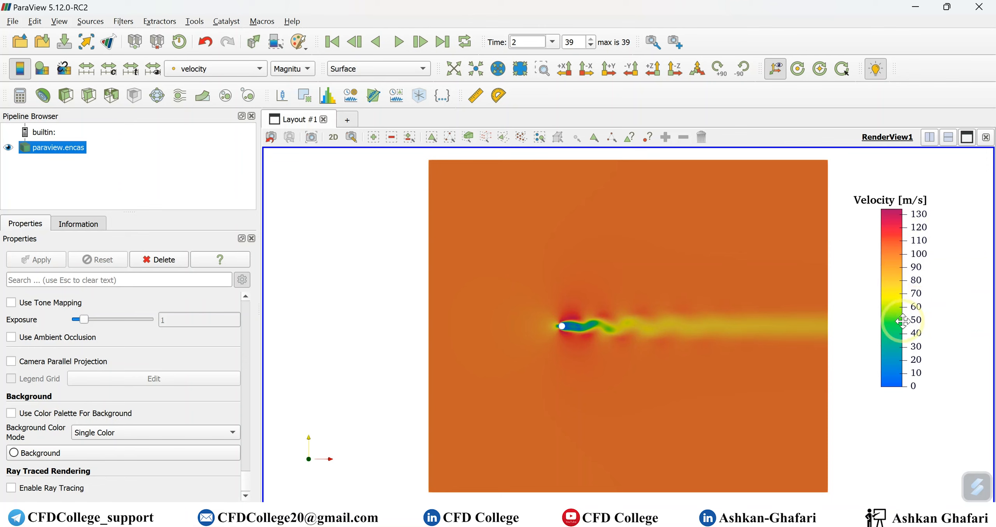
{"action": "left_click_drag", "start_coordinate": [908, 306], "coordinate": [888, 337]}
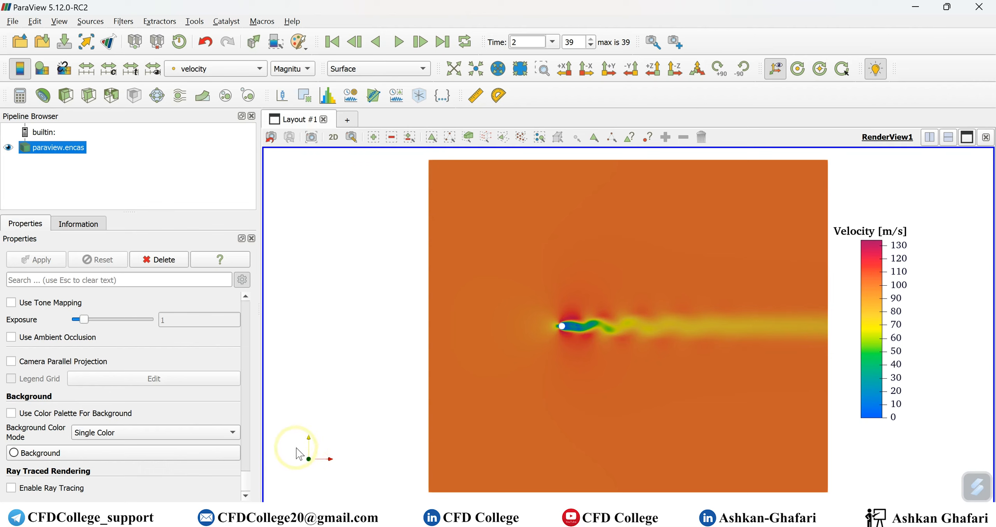
Set the Orientation Axes Label Color to black so the axis letters contrast with the white background
{"action": "scroll", "coordinate": [107, 401], "scroll_direction": "up", "scroll_amount": 5}
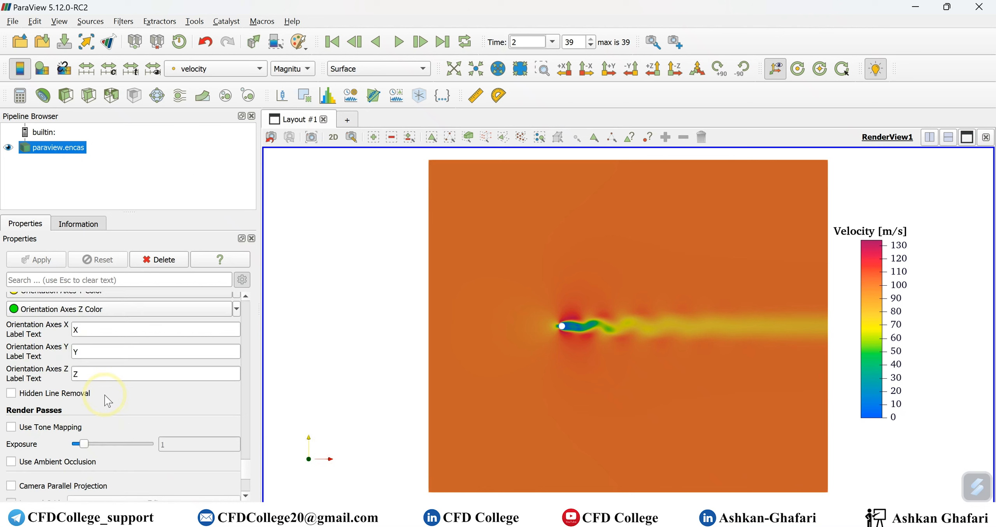
{"action": "scroll", "coordinate": [107, 401], "scroll_direction": "up", "scroll_amount": 4}
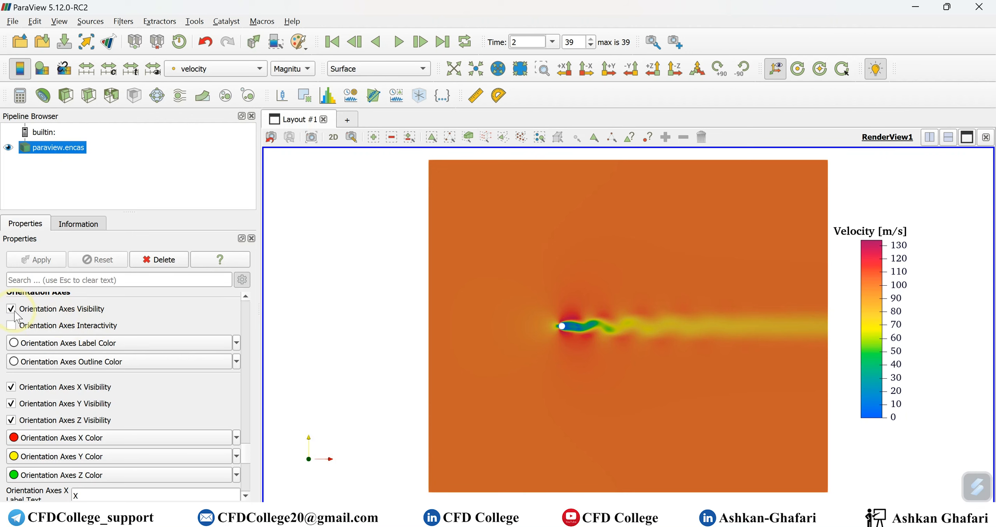
{"action": "scroll", "coordinate": [93, 349], "scroll_direction": "up", "scroll_amount": 1}
{"action": "left_click", "coordinate": [68, 384]}
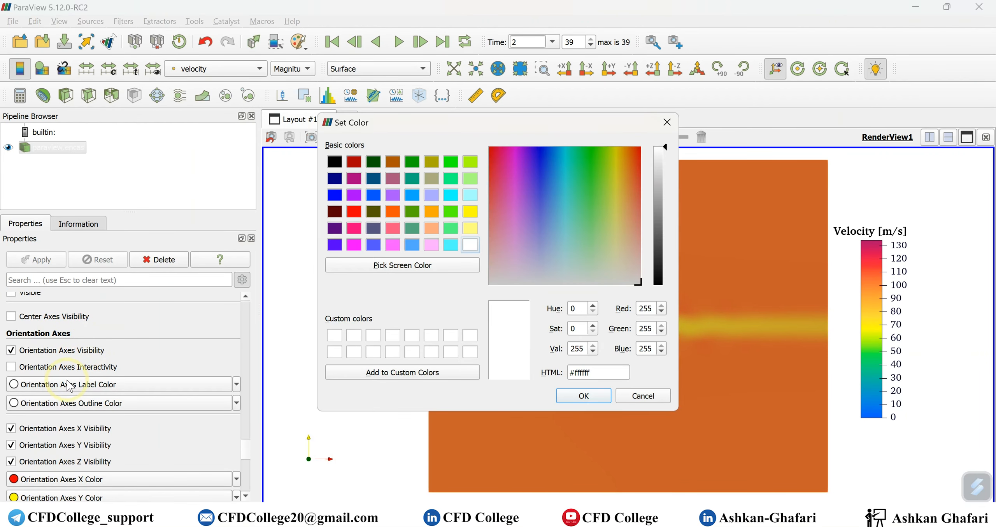
{"action": "left_click", "coordinate": [335, 161]}
{"action": "left_click", "coordinate": [595, 397]}
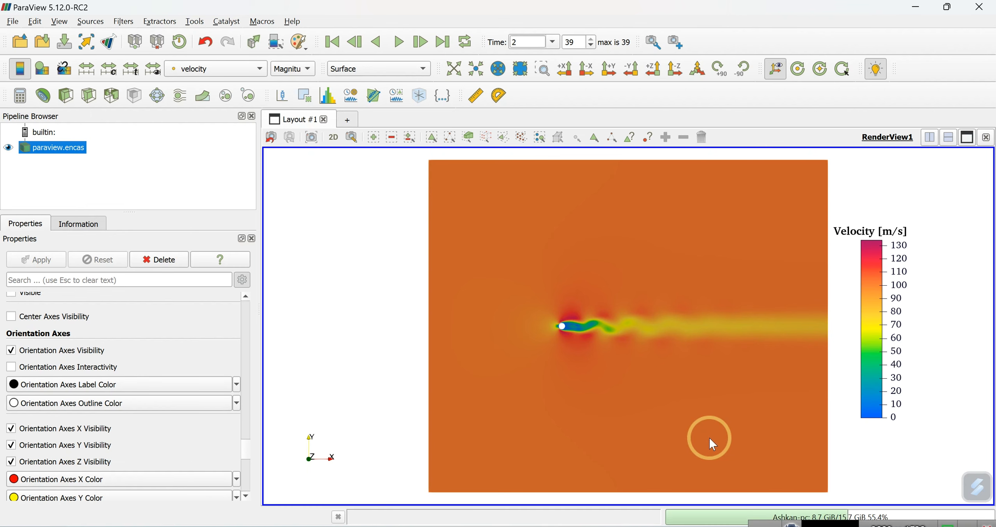
Switch to the PowerPoint slide show of Paraview.pptx
{"action": "mouse_move", "coordinate": [696, 522]}
{"action": "left_click", "coordinate": [695, 475]}
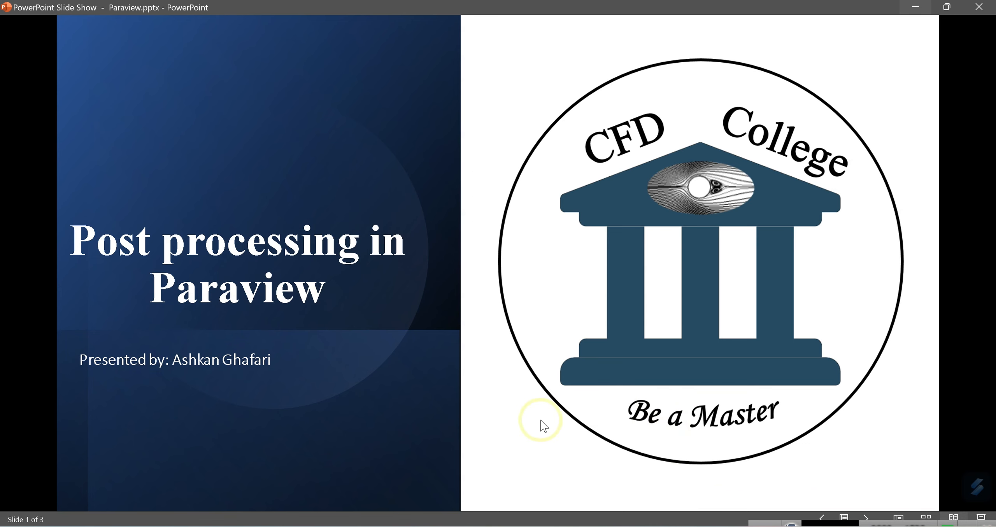